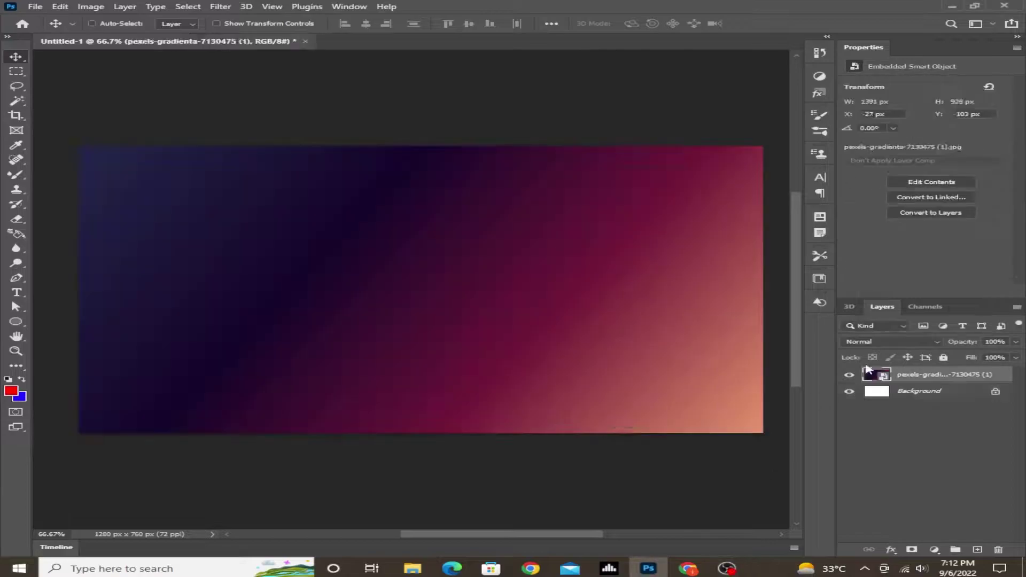
- Shrink the shopper photo to about 68% and place the 960x0 grocery photo on the middle ellipse
key(ctrl+t)
mouse_move(419, 431)
mouse_down()
mouse_move(316, 389)
mouse_move(199, 371)
mouse_up()
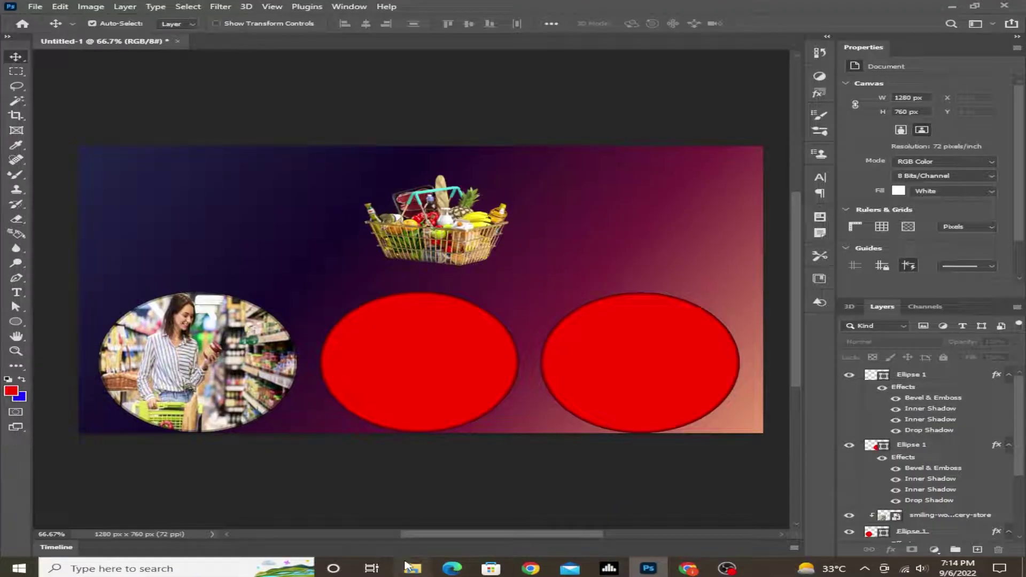
click(408, 566)
drag(274, 229, 543, 355)
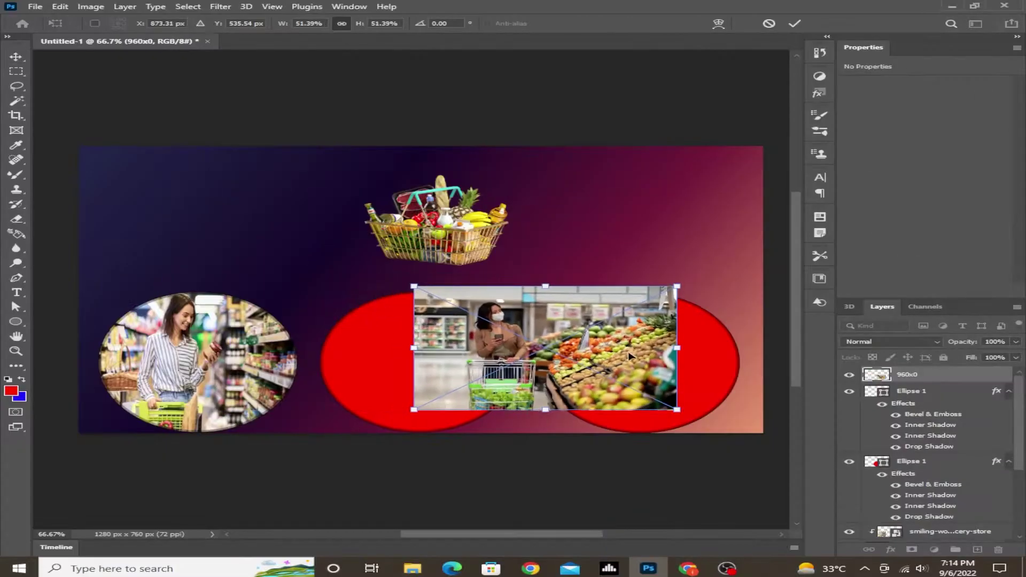
drag(593, 333, 468, 328)
key(Return)
- Move the 960x0 layer below the top ellipse, shift the basket, and bring in the istockphoto image
drag(907, 374, 942, 449)
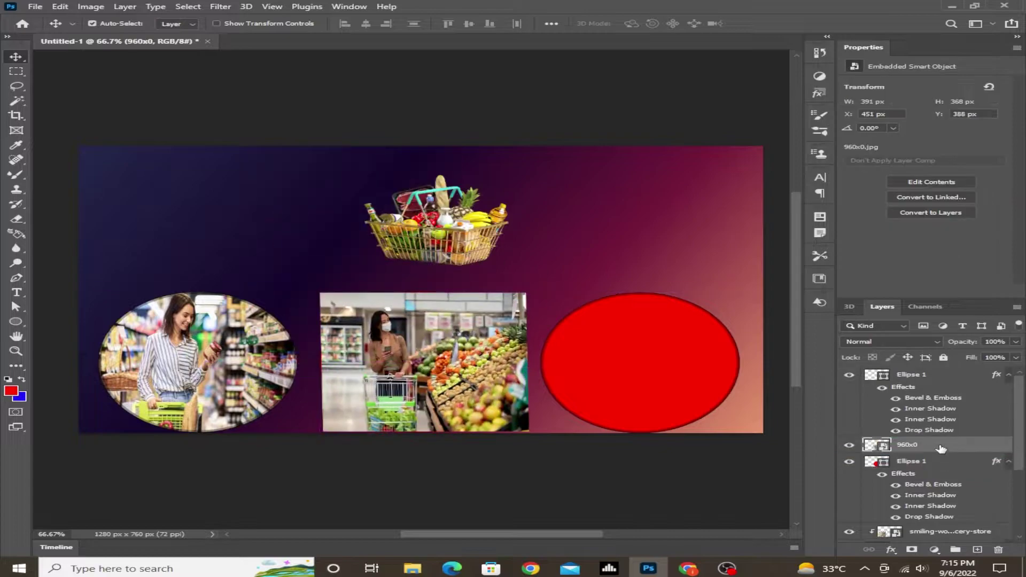
drag(438, 209, 579, 225)
click(411, 568)
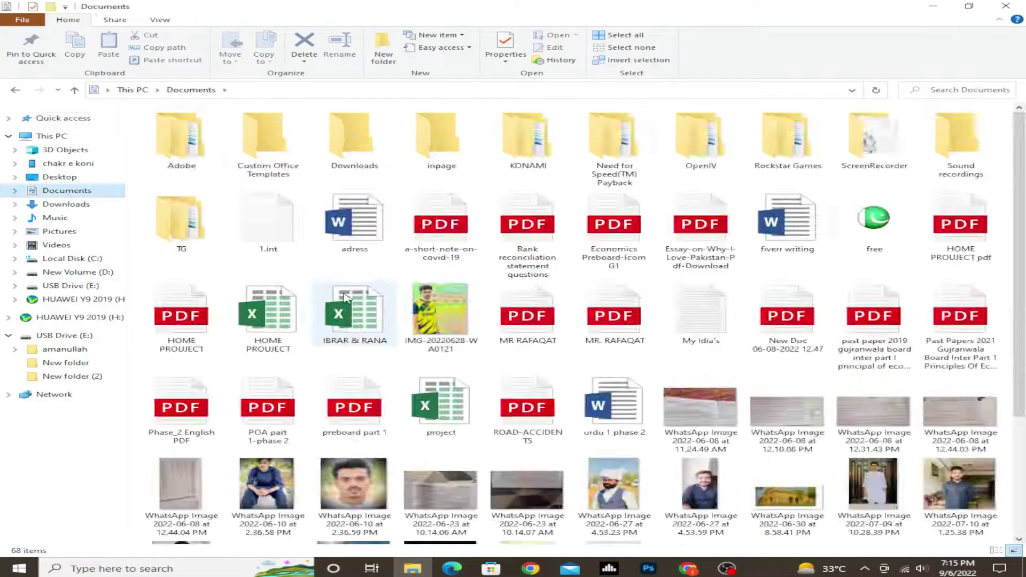
drag(534, 470, 689, 286)
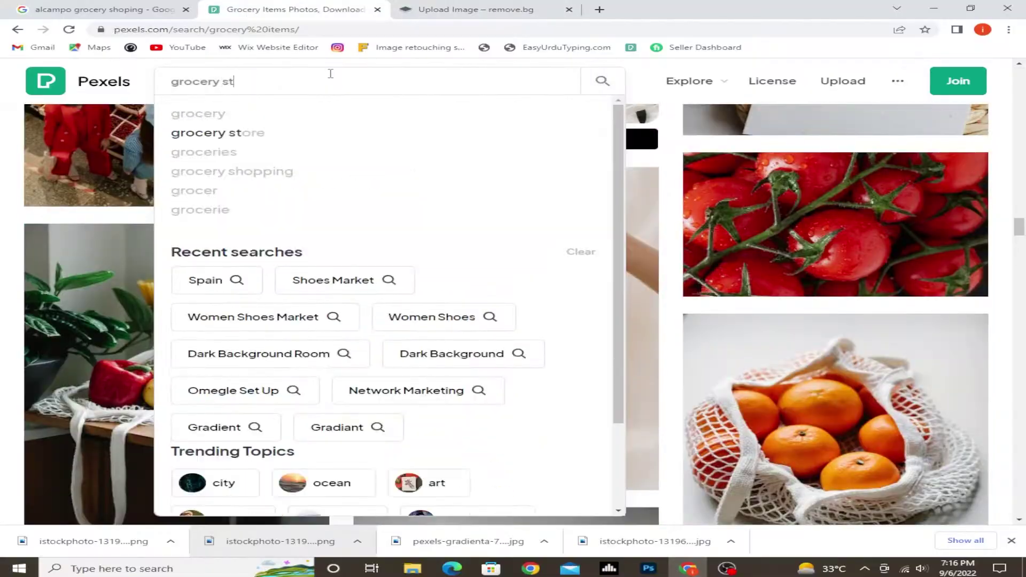
- Search Pexels for 'grocery store' and download a grocery shopping photo
text(ore)
key(Return)
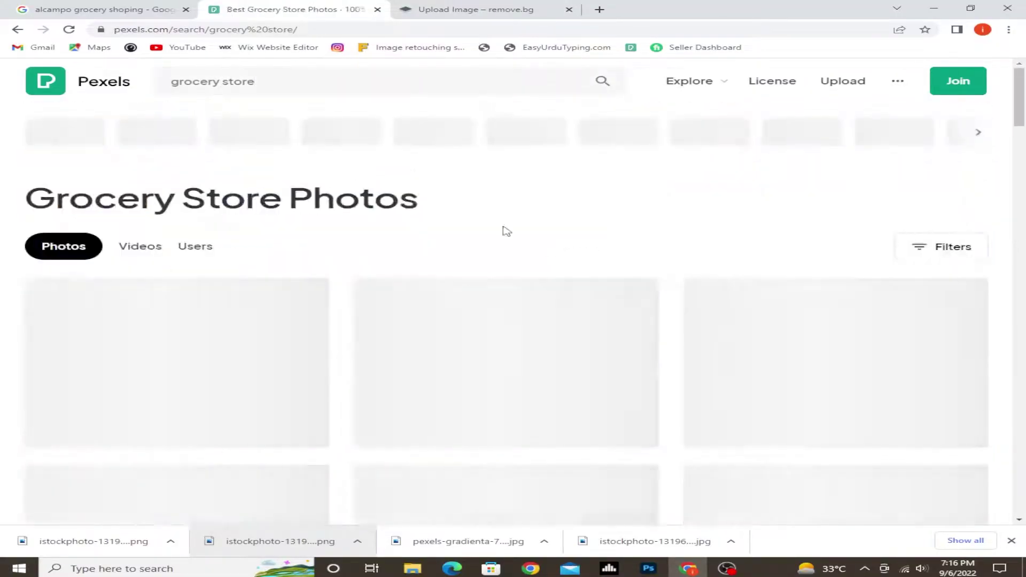
scroll(504, 229, down, 5)
scroll(588, 321, down, 5)
click(634, 408)
key(Escape)
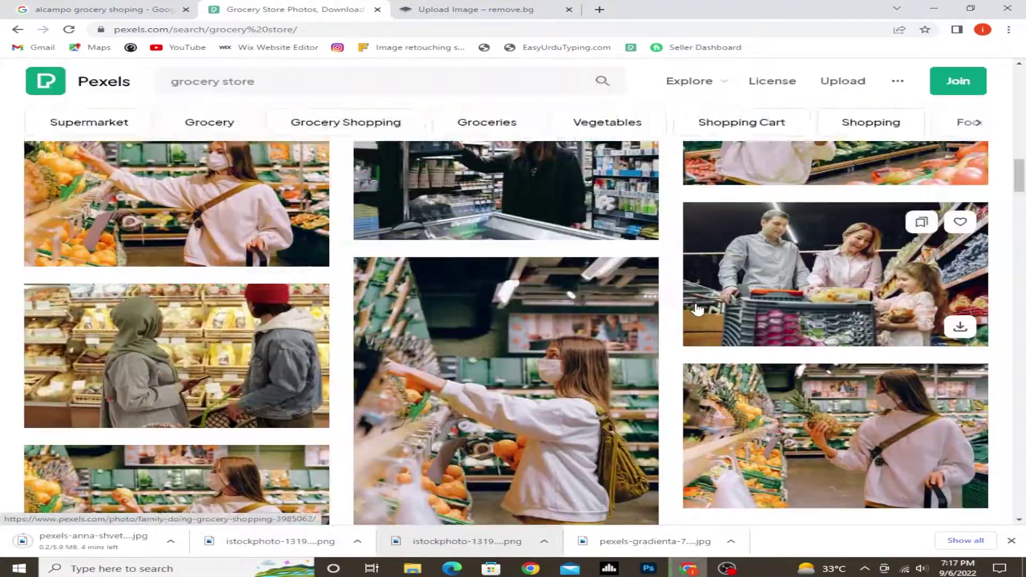
- Dismiss the thank-you popup and check the browser's downloads list
scroll(496, 383, down, 3)
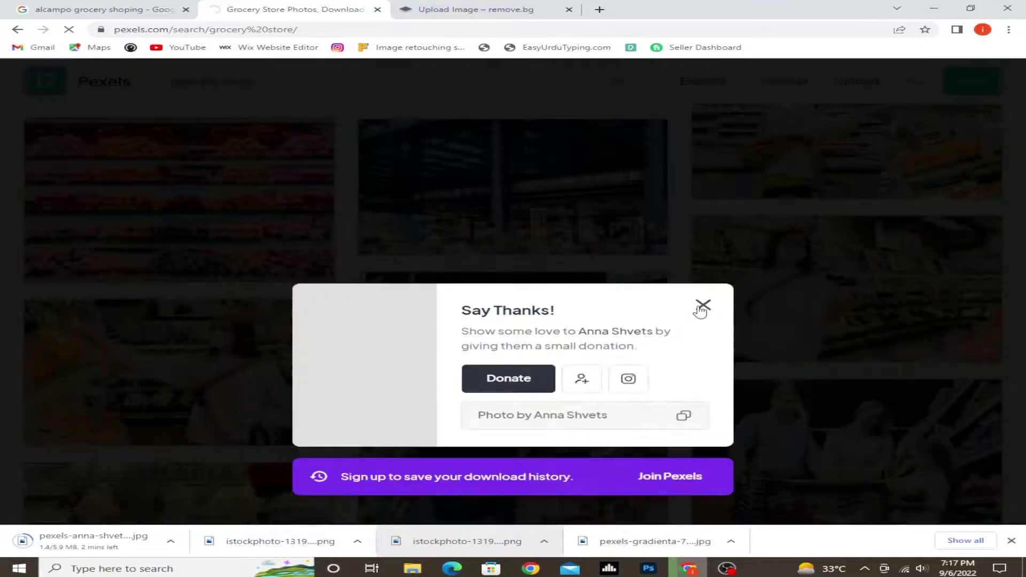
key(Escape)
scroll(727, 364, down, 5)
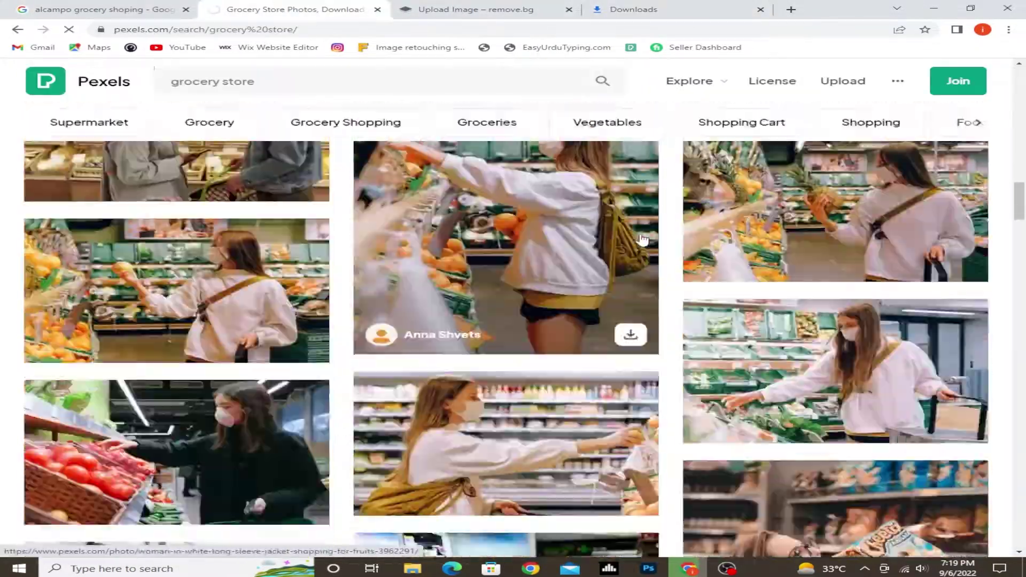
click(649, 11)
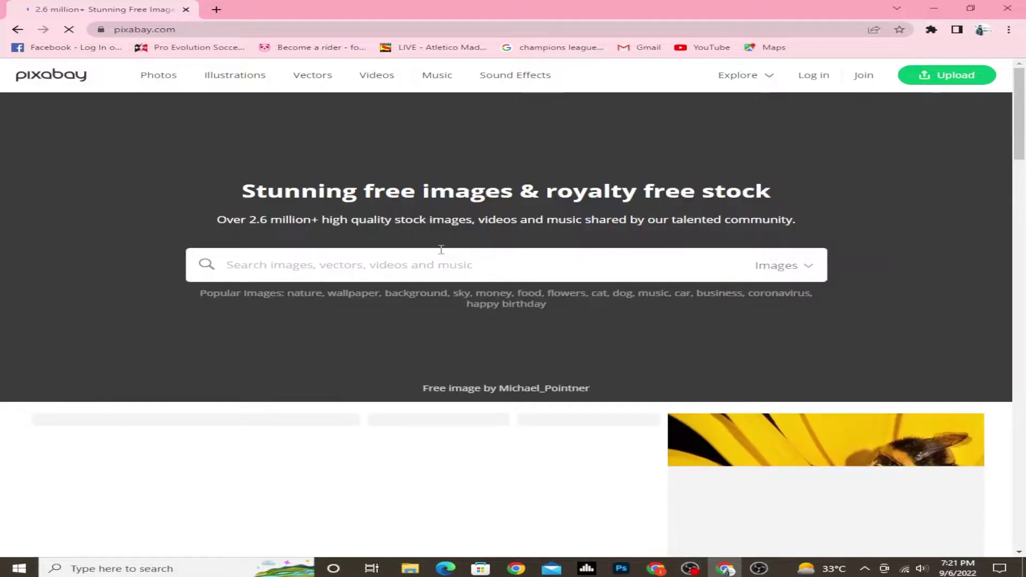
- Search Pixabay for 'grocery store' and scroll through the image results
click(433, 269)
text(grocery store)
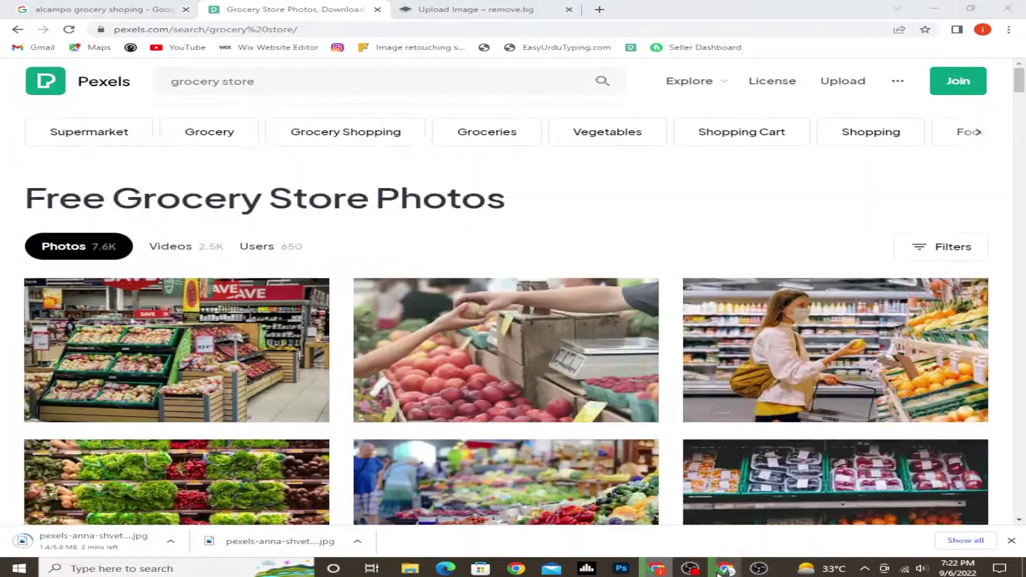
scroll(364, 411, down, 8)
scroll(365, 411, up, 3)
scroll(359, 412, up, 3)
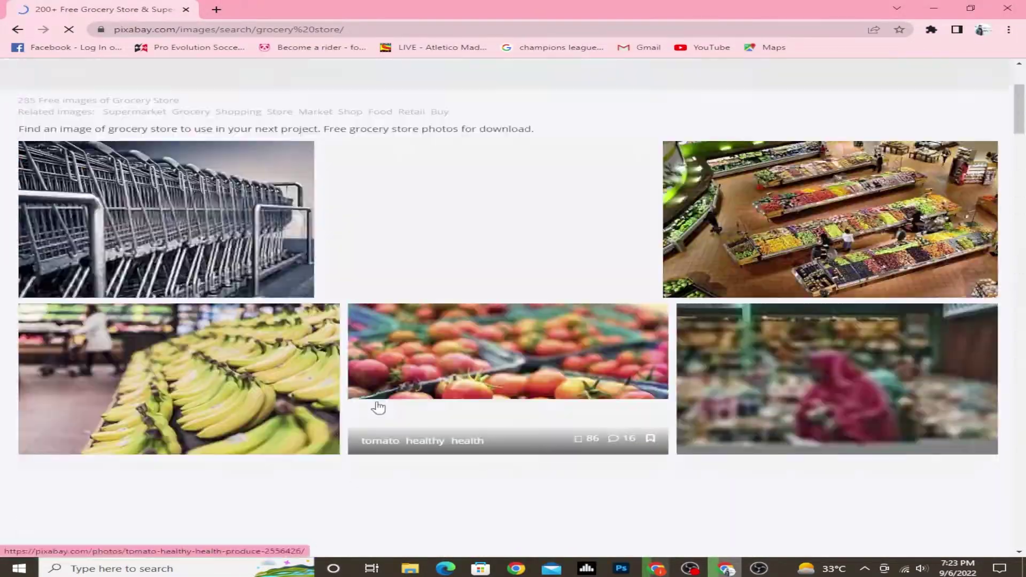
scroll(377, 405, up, 1)
scroll(481, 321, up, 2)
scroll(510, 274, down, 5)
scroll(588, 262, up, 5)
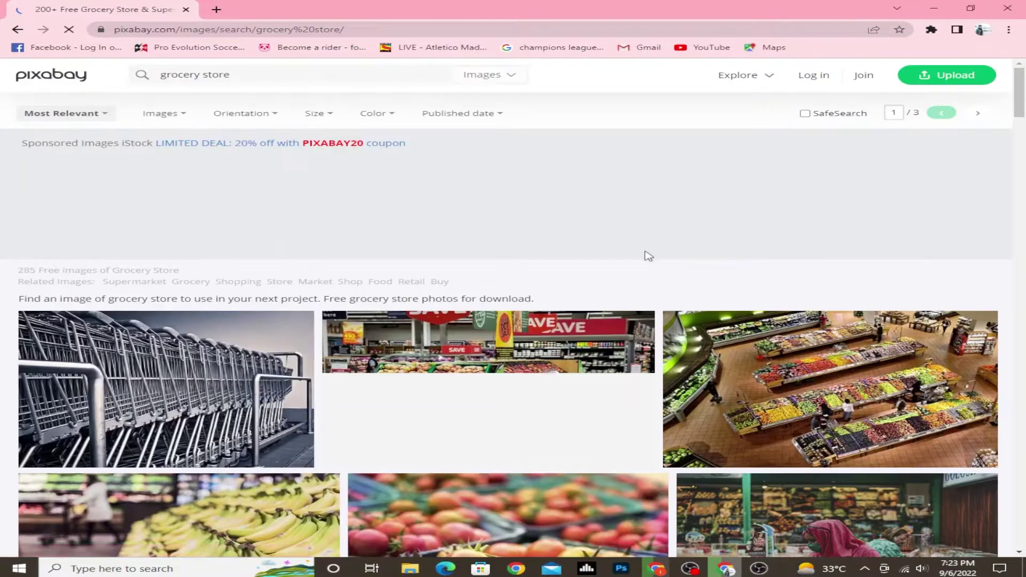
scroll(647, 255, down, 4)
scroll(694, 401, down, 4)
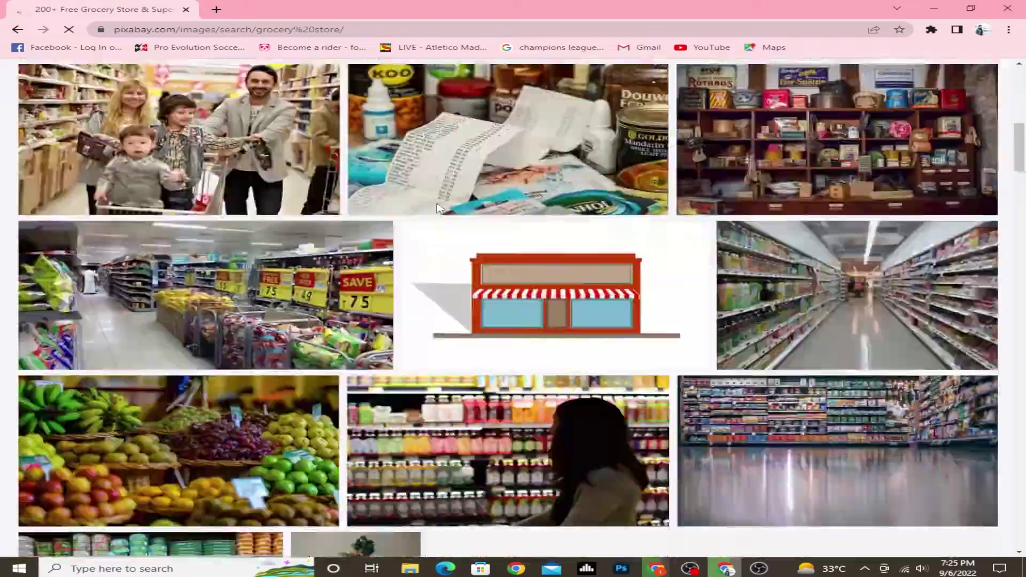
scroll(437, 208, down, 3)
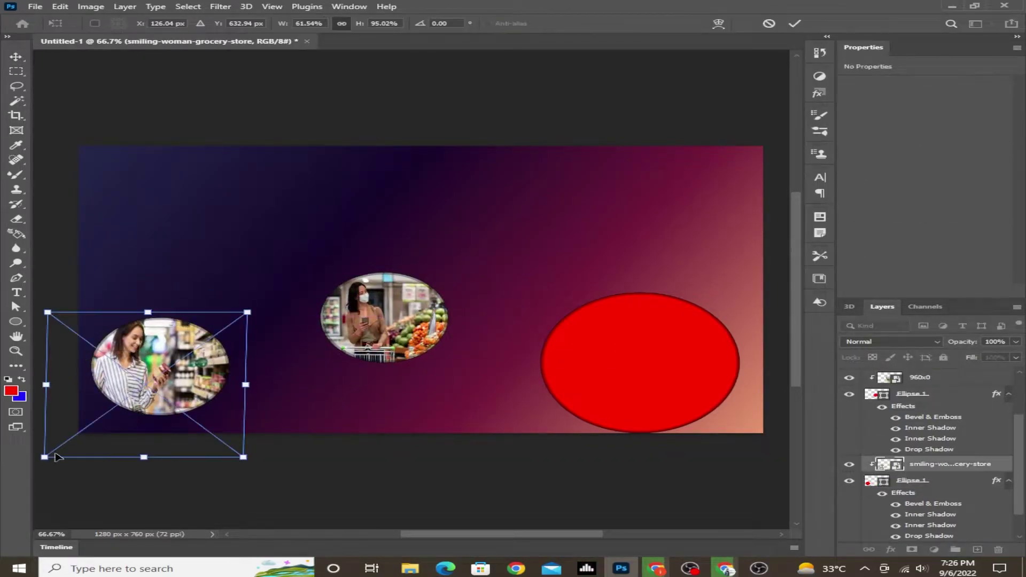
- Move the 960x0 photo down and to the left in the banner
drag(393, 324, 297, 387)
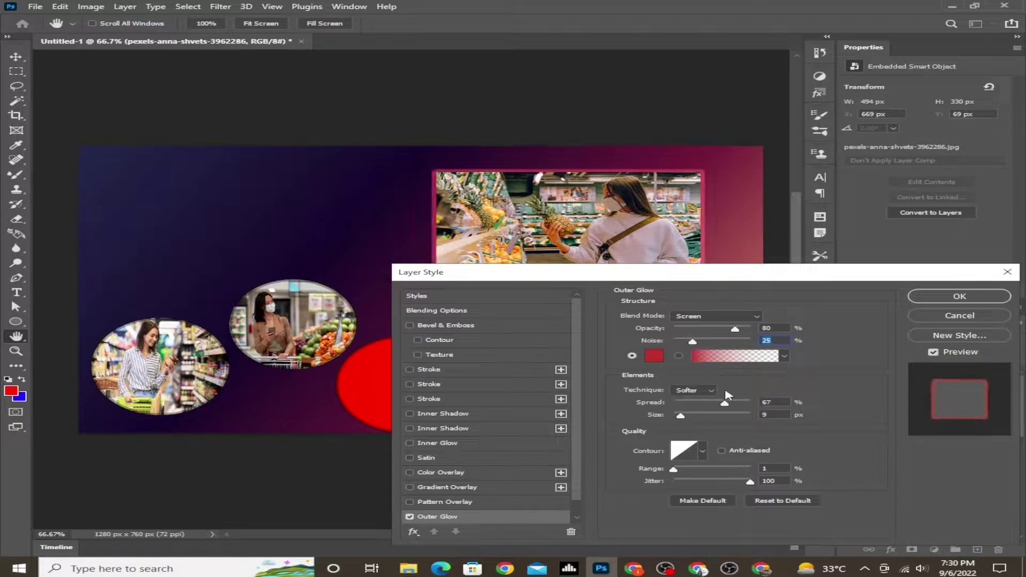
- Thin the outer glow with a multi-peak contour and add a Darker Color inner shadow at -17°
drag(681, 416, 675, 417)
double_click(658, 494)
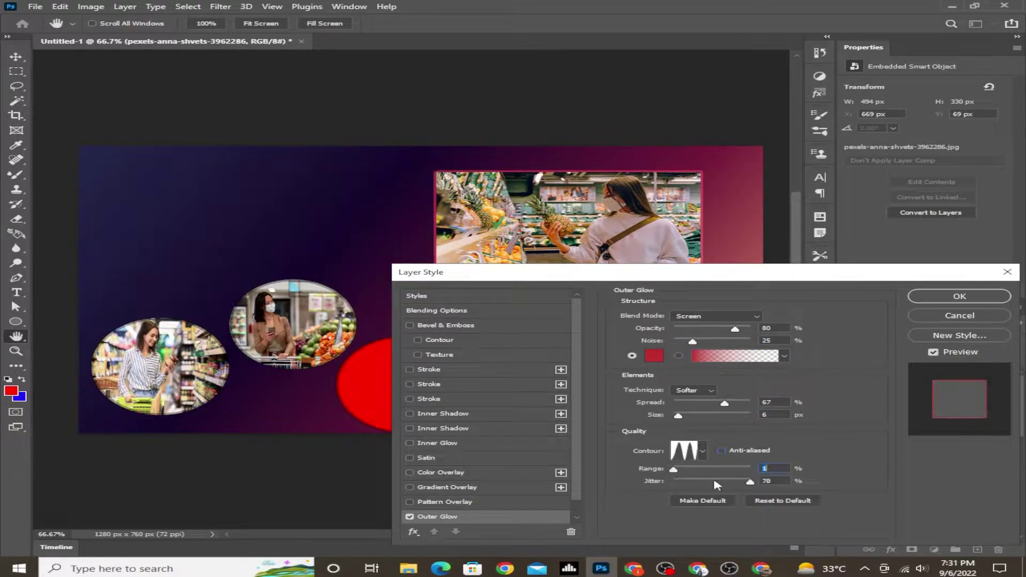
click(410, 429)
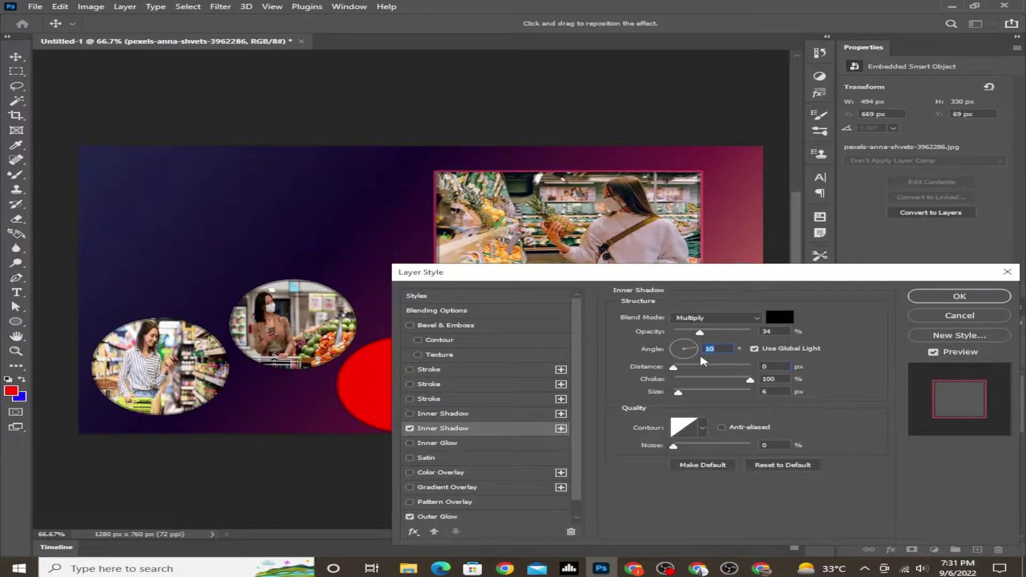
drag(684, 349, 680, 395)
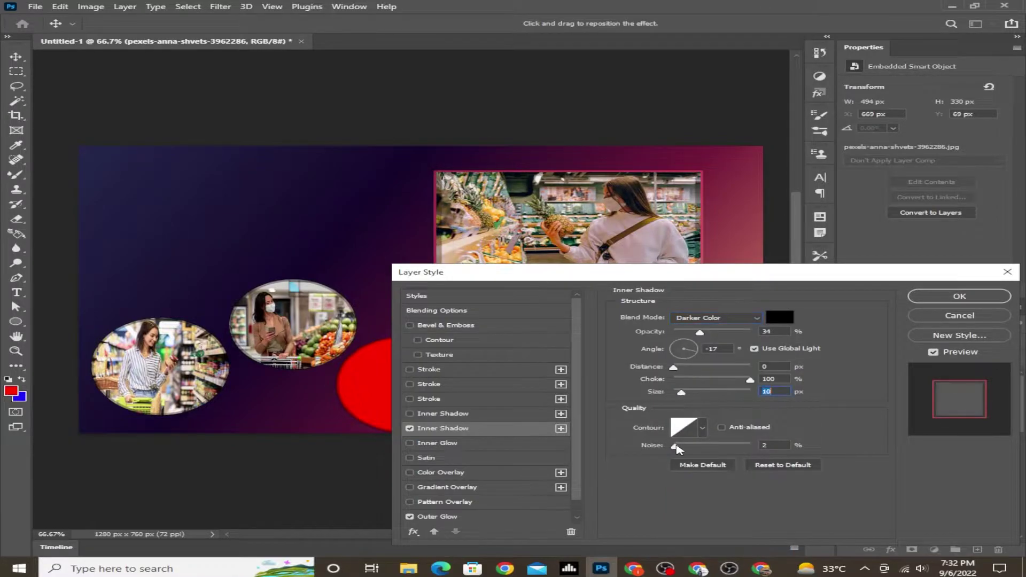
click(780, 317)
click(964, 252)
click(959, 297)
- Move the pineapple photo bottom-right, enlarge the lower ellipse and shift the top ellipse right
drag(621, 266, 662, 395)
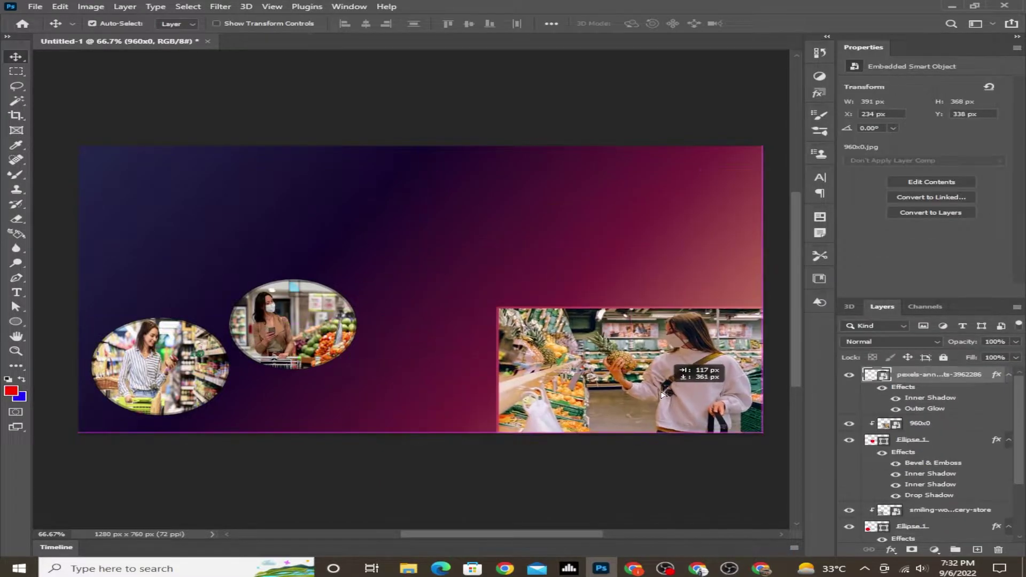
key(ctrl+t)
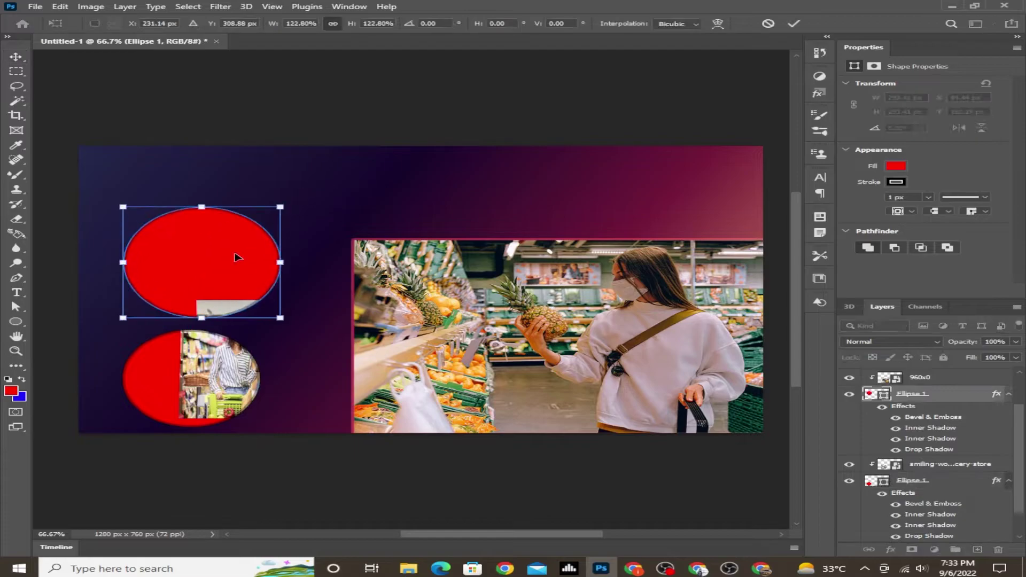
drag(141, 387, 343, 288)
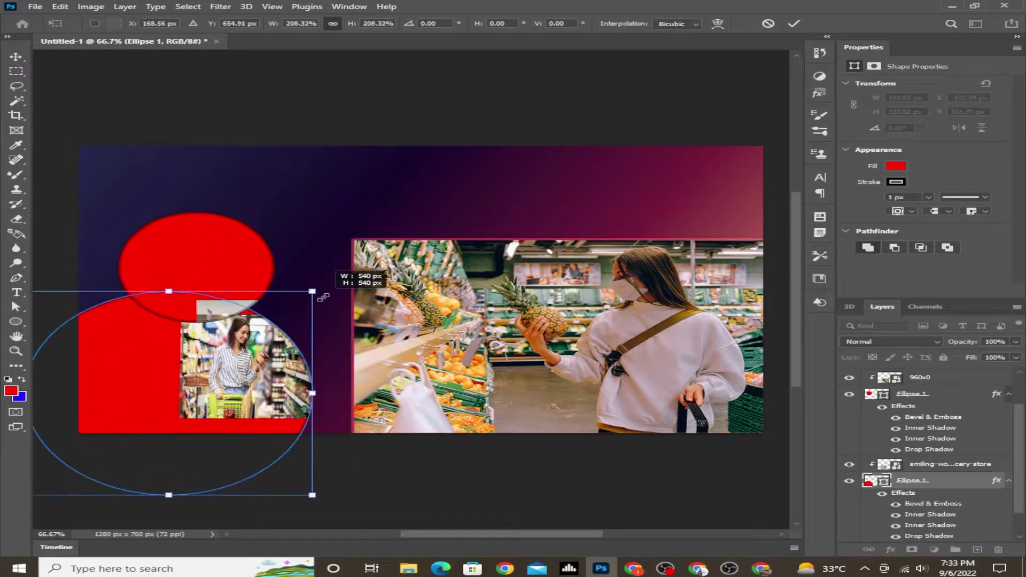
drag(193, 253, 222, 254)
- Reposition, resize and widen the lower shopper photo to fill its space
key(ctrl+t)
drag(176, 374, 134, 376)
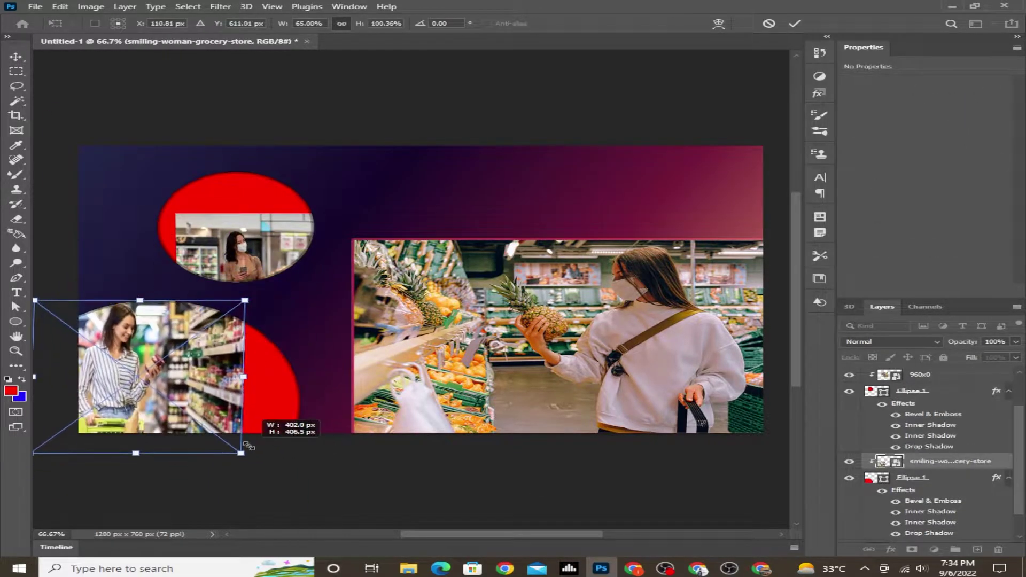
drag(243, 377, 299, 376)
key(Return)
drag(237, 183, 237, 208)
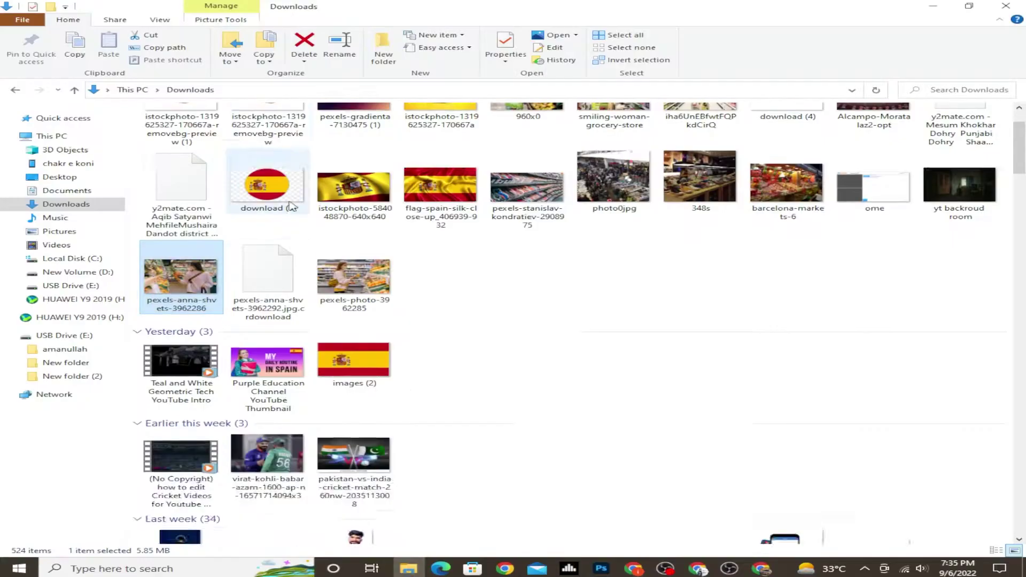
- Give the left photo a coloured stroke border, an inner shadow and a gradient border
click(641, 569)
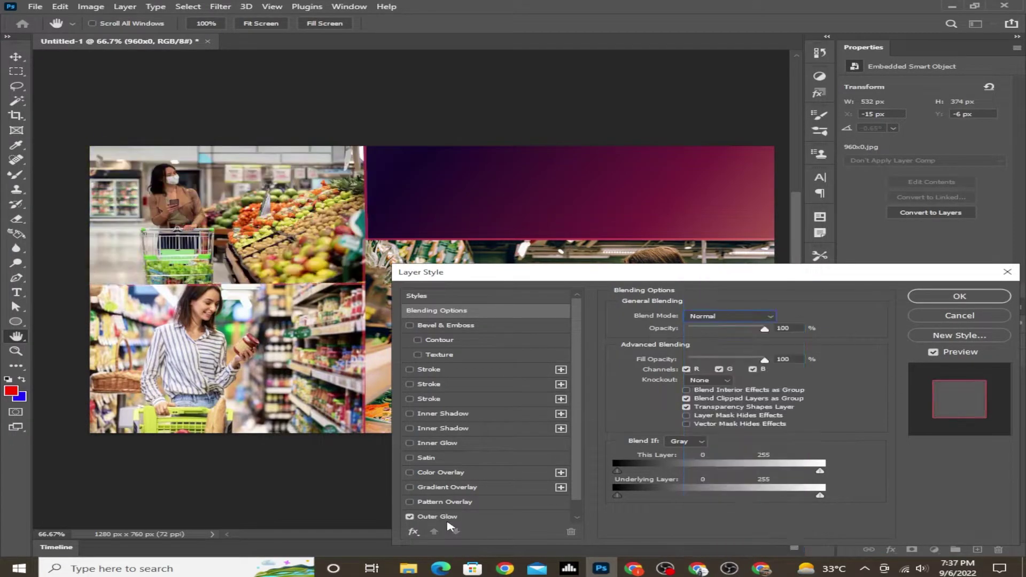
click(653, 397)
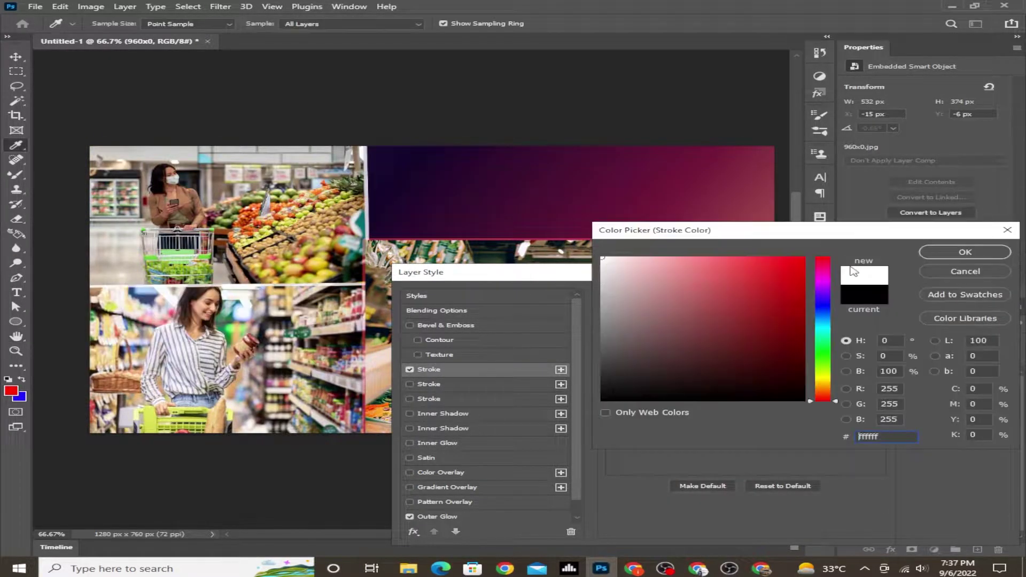
click(422, 428)
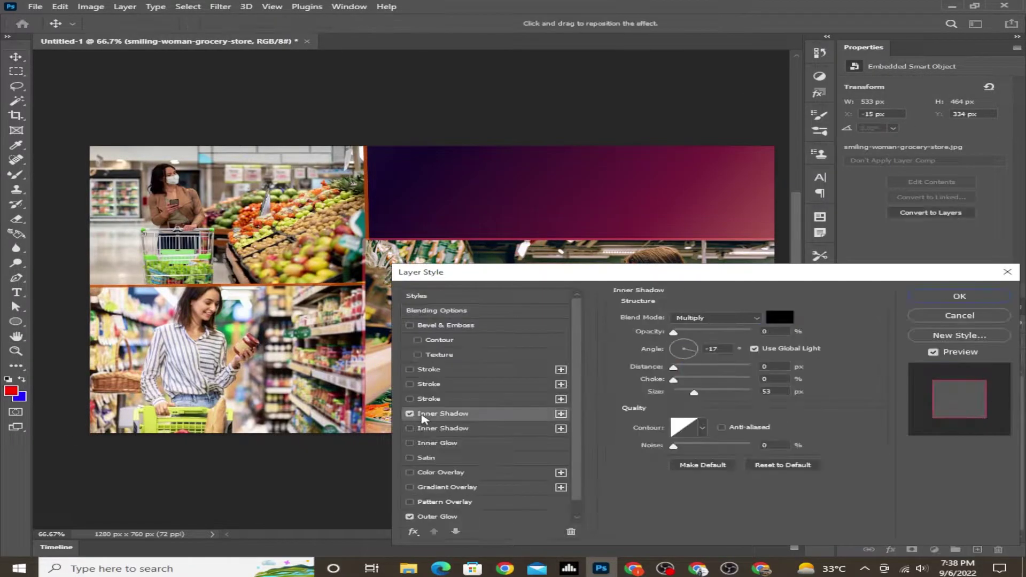
click(431, 369)
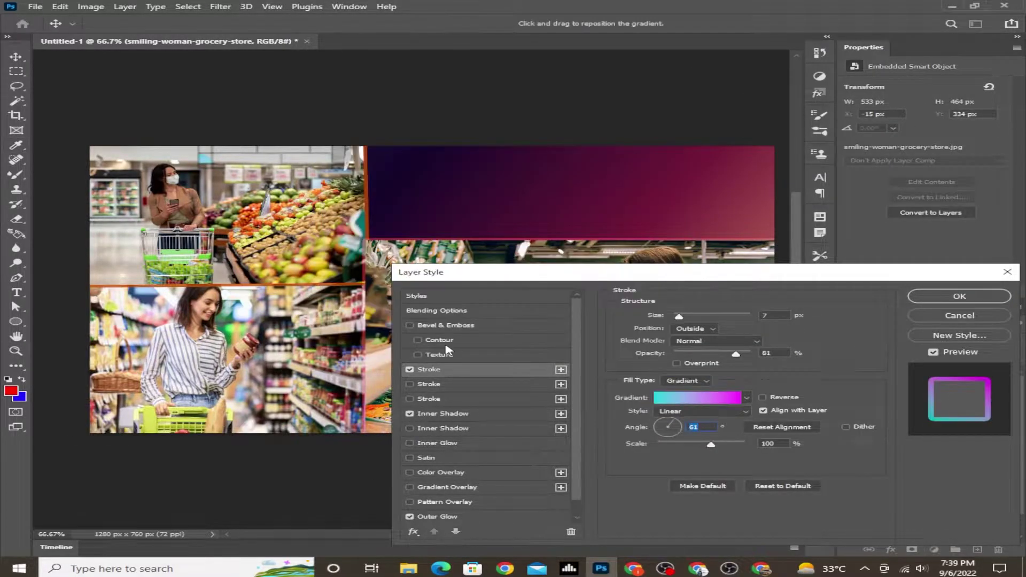
- Nudge the photo up, toggle the 960x0 photo's border and glow, then deselect
drag(171, 365, 171, 362)
click(922, 423)
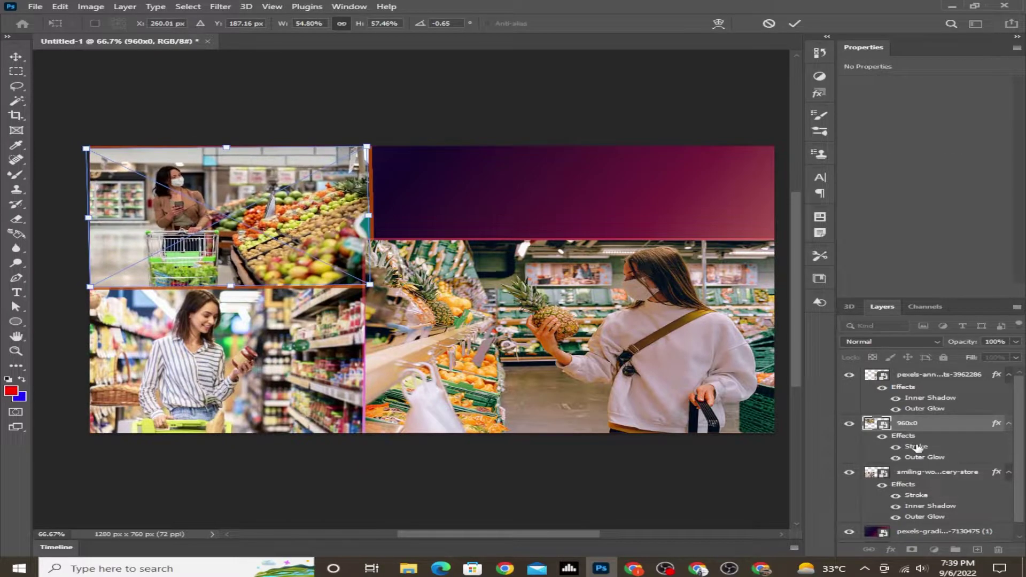
click(880, 437)
click(389, 479)
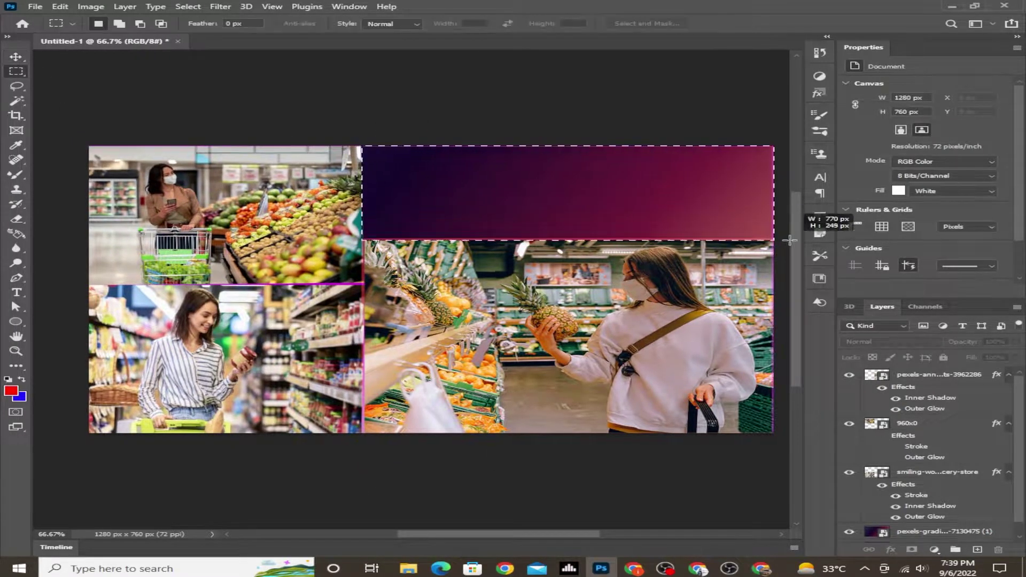
- Fill the top-right banner strip with orange and place the Alcampo logo at its right end
click(821, 381)
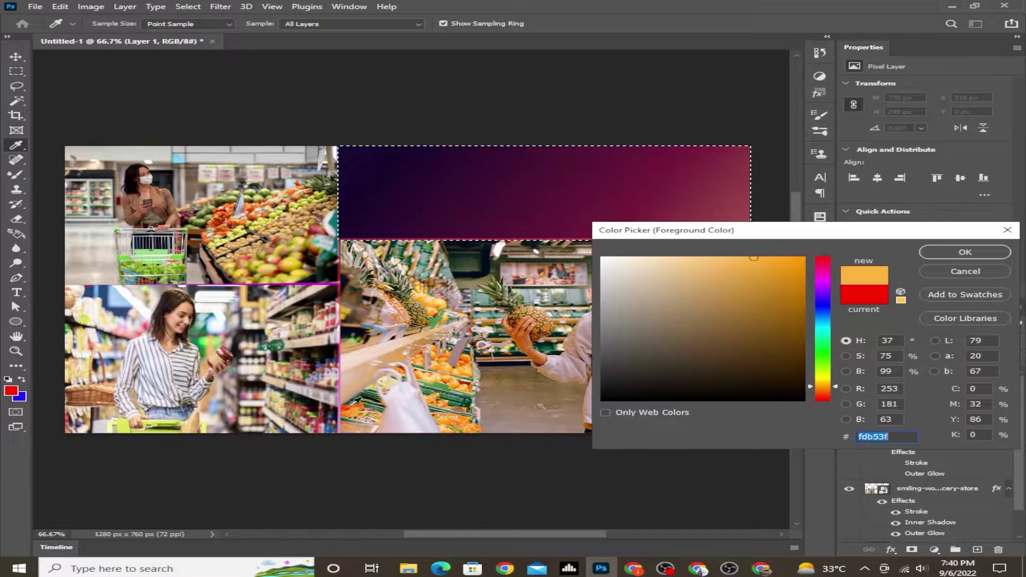
key(Return)
key(alt+BackSpace)
key(m)
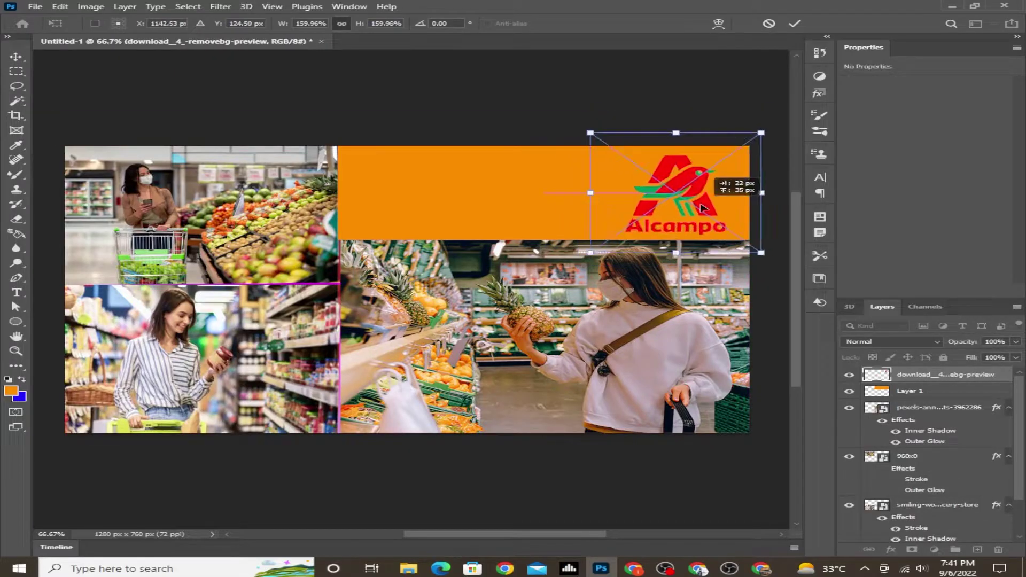
drag(703, 207, 709, 209)
key(Return)
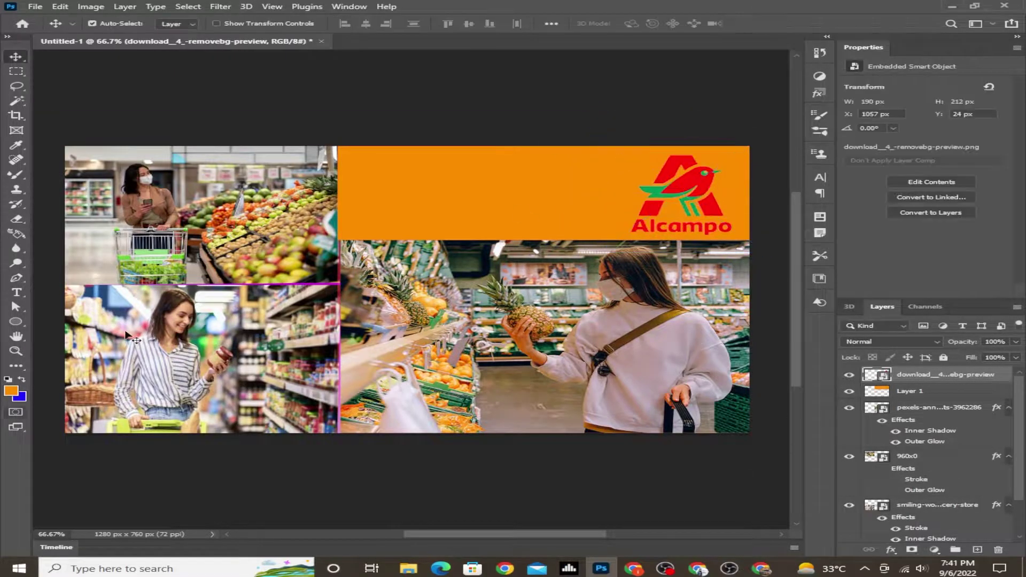
key(Return)
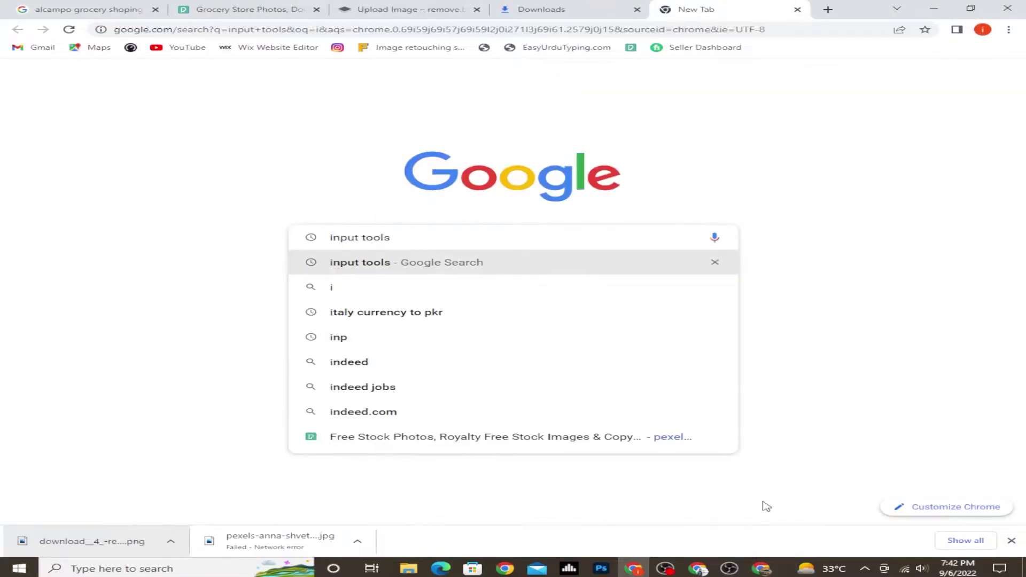
- Save the banner under a new name and paste the Urdu words into a new text box
key(ctrl+shift+s)
text(s)
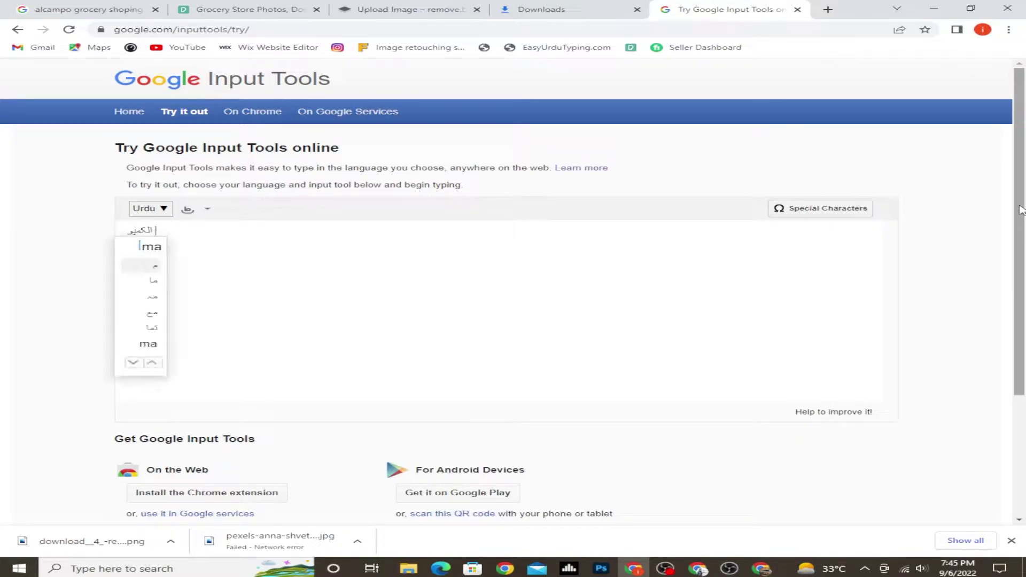
text(Grocery شاپنگ)
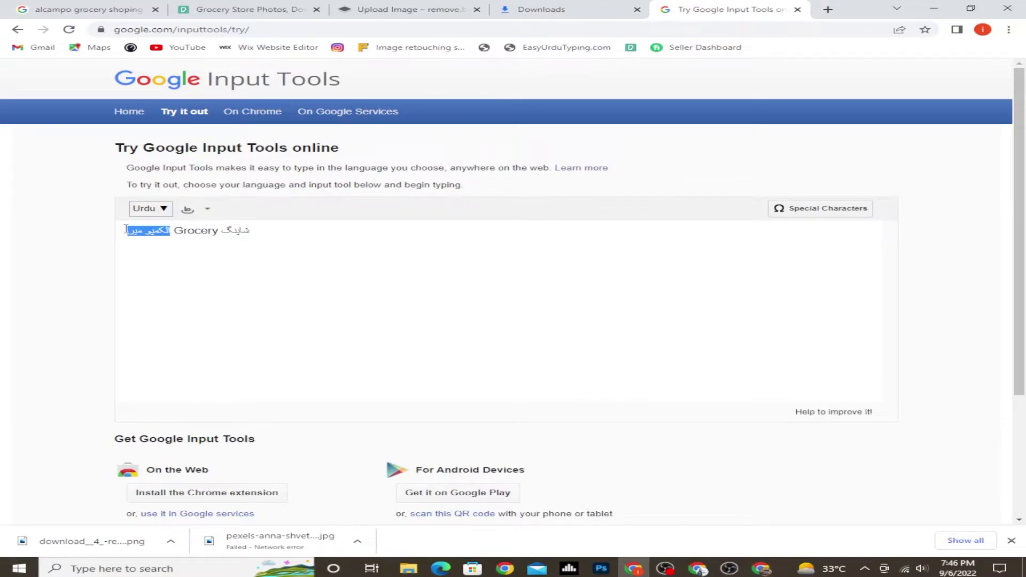
key(alt+Tab)
key(t)
click(463, 184)
key(ctrl+v)
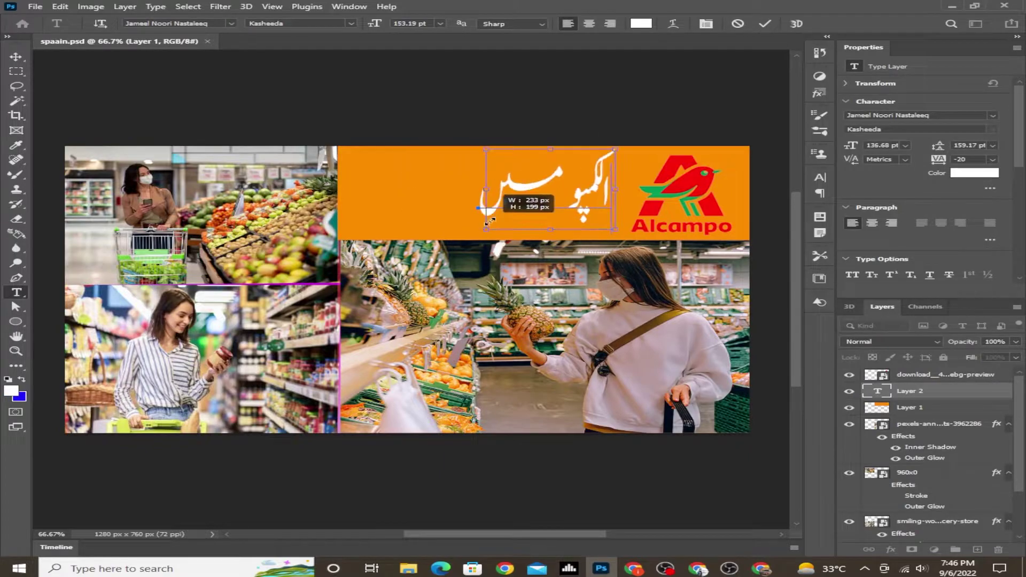
- Add the word Grocery after the Urdu text and commit the type layer
key(alt+Tab)
key(ctrl+c)
key(alt+Tab)
key(ctrl+v)
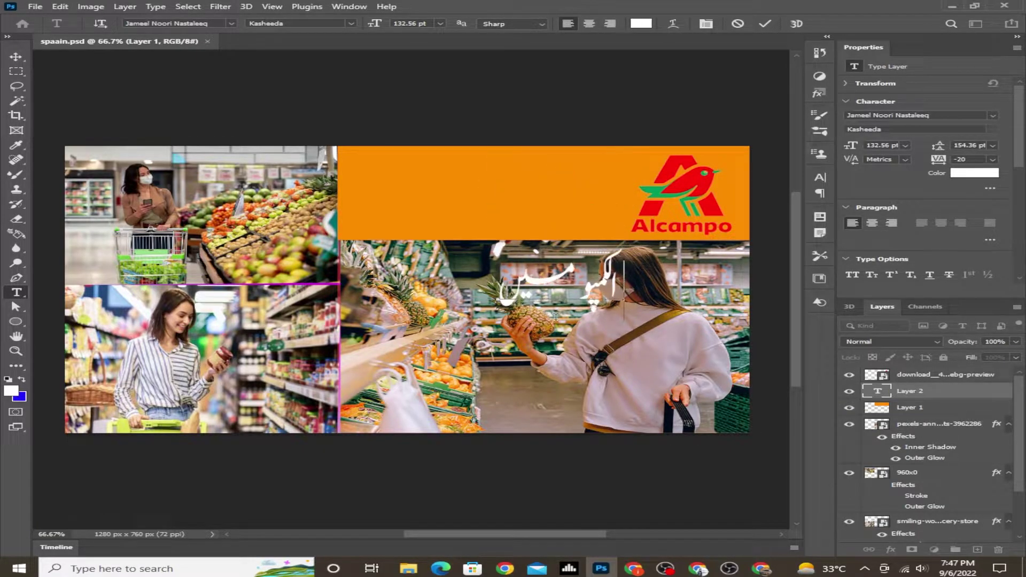
key(ctrl+Return)
- On a new layer, mark out a bar left of the logo and choose black fill
key(ctrl+shift+alt+n)
key(m)
drag(346, 170, 626, 220)
click(11, 391)
- Fill the bar black at 75% opacity and add stroke and inner shadow layer effects
key(alt+BackSpace)
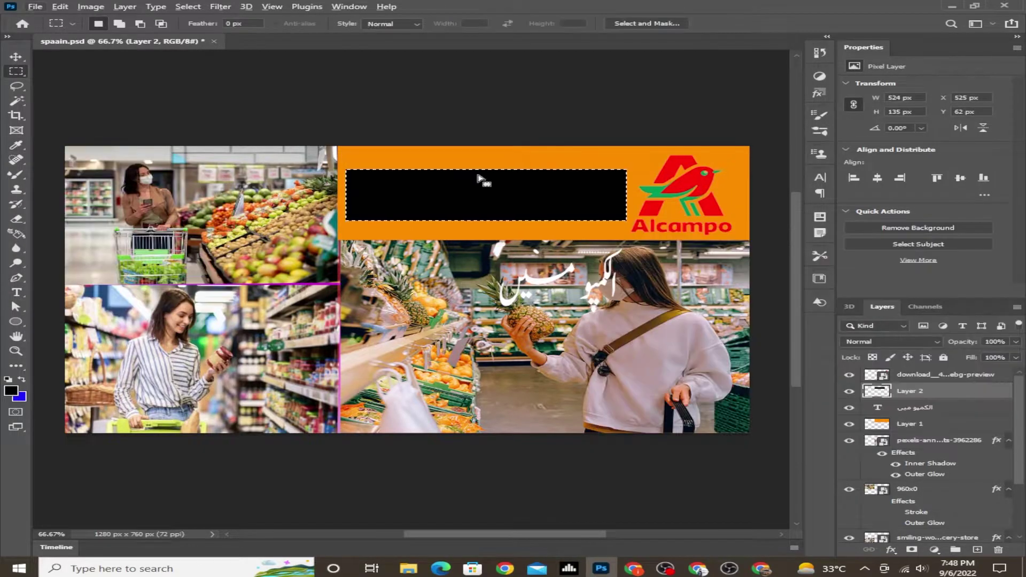
key(7)
key(5)
double_click(957, 391)
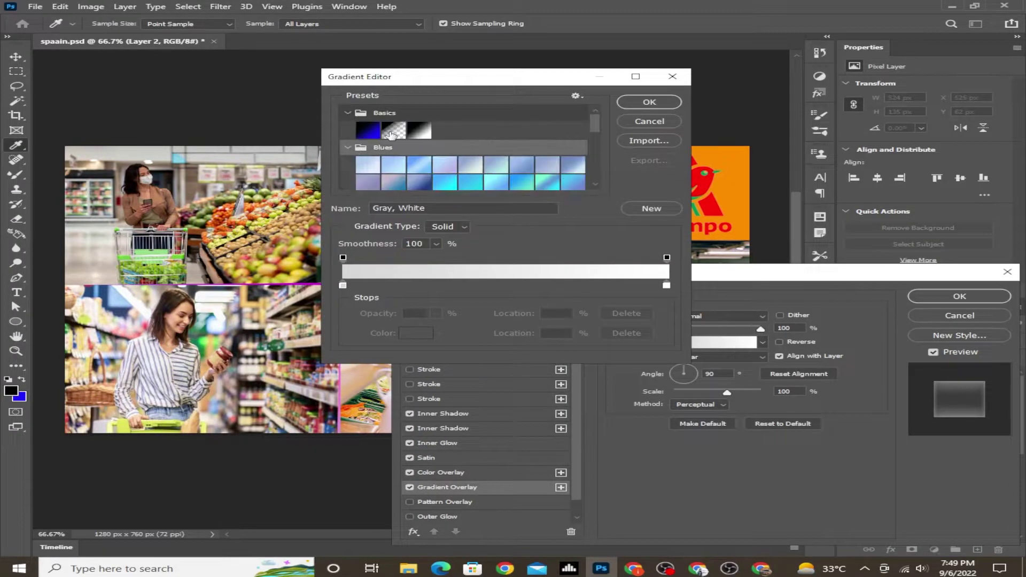
click(726, 354)
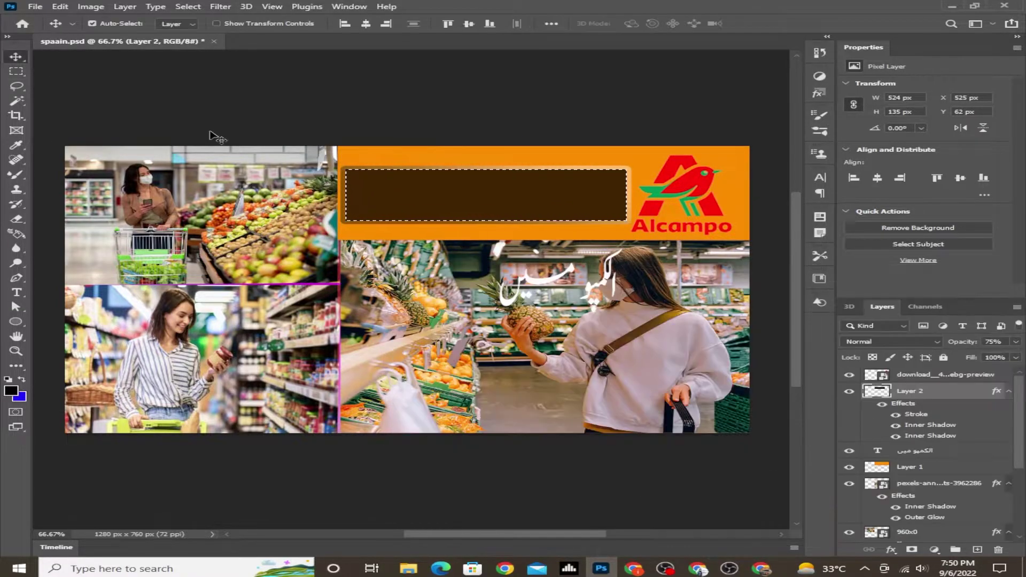
- Move the Urdu Alcampo text up into the brown bar and paste شاپنگ as a new text layer
drag(570, 250, 532, 210)
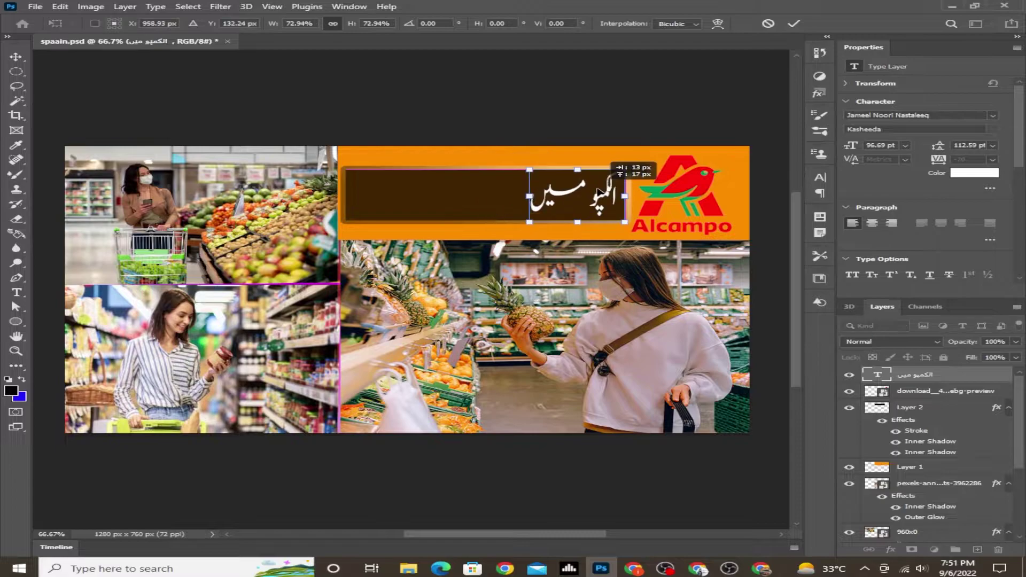
key(Return)
key(t)
click(455, 202)
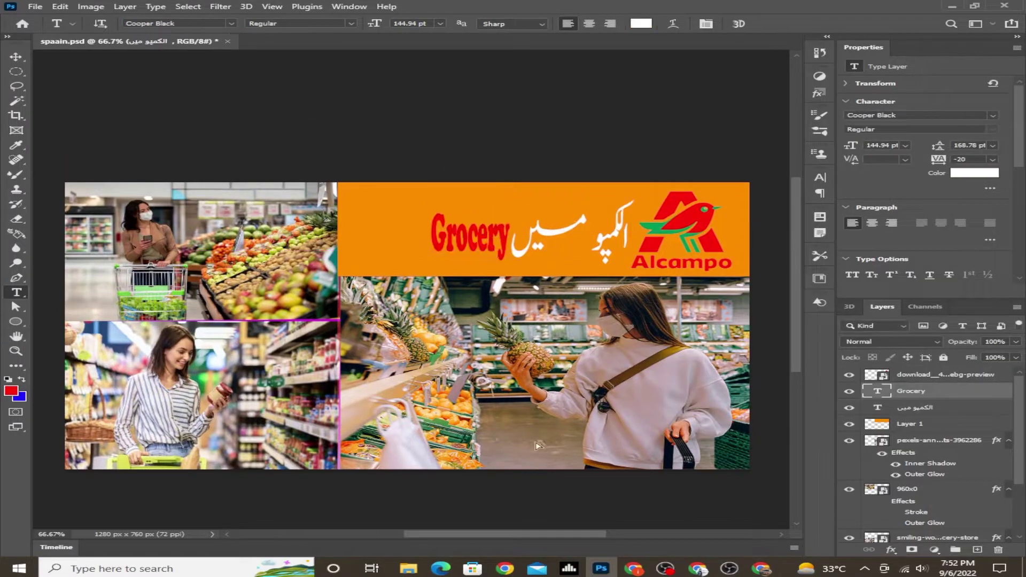
key(alt+Tab)
key(ctrl+c)
key(alt+Tab)
key(ctrl+v)
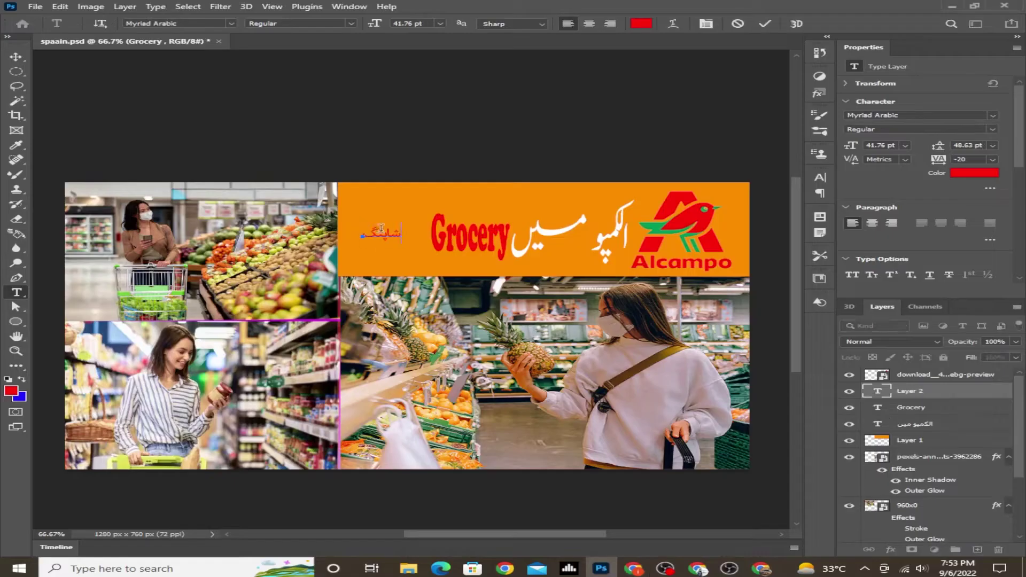
- Make Grocery all caps in green, move it to the banner top, and shift شاپنگ right
drag(512, 235, 426, 264)
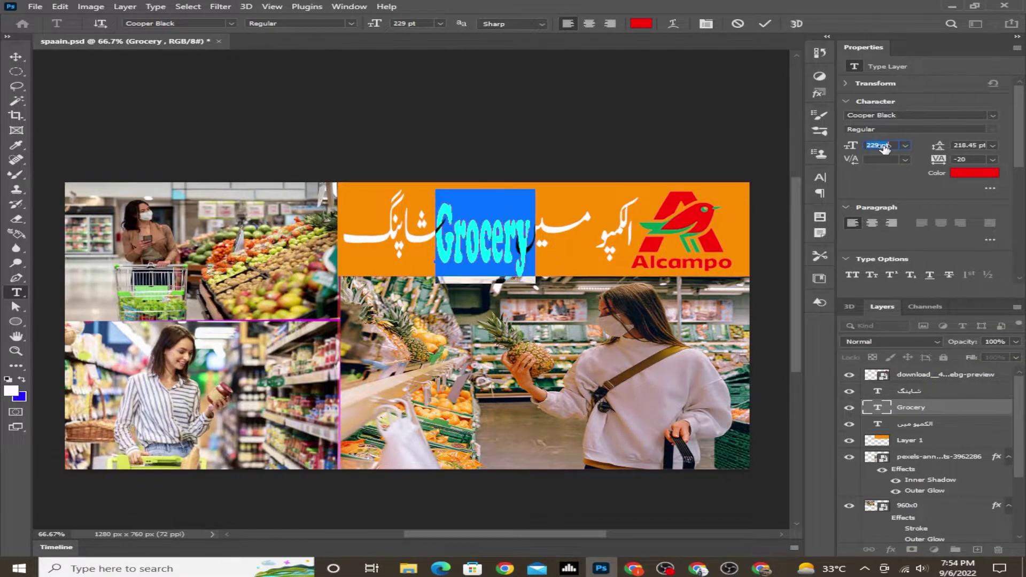
scroll(854, 160, down, 2)
click(860, 220)
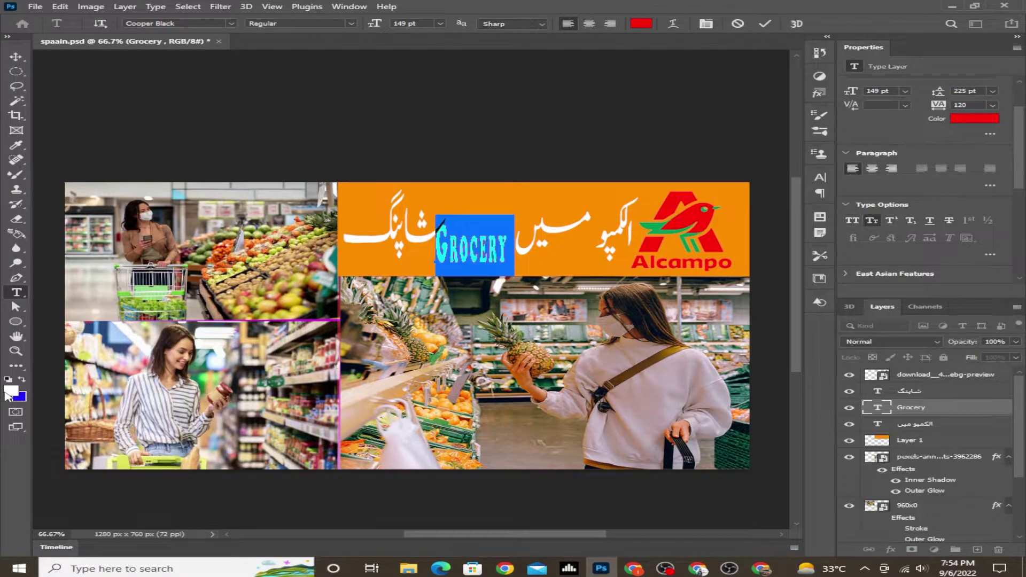
click(11, 390)
click(932, 266)
mouse_move(464, 254)
mouse_down()
mouse_move(465, 263)
mouse_move(401, 228)
mouse_up()
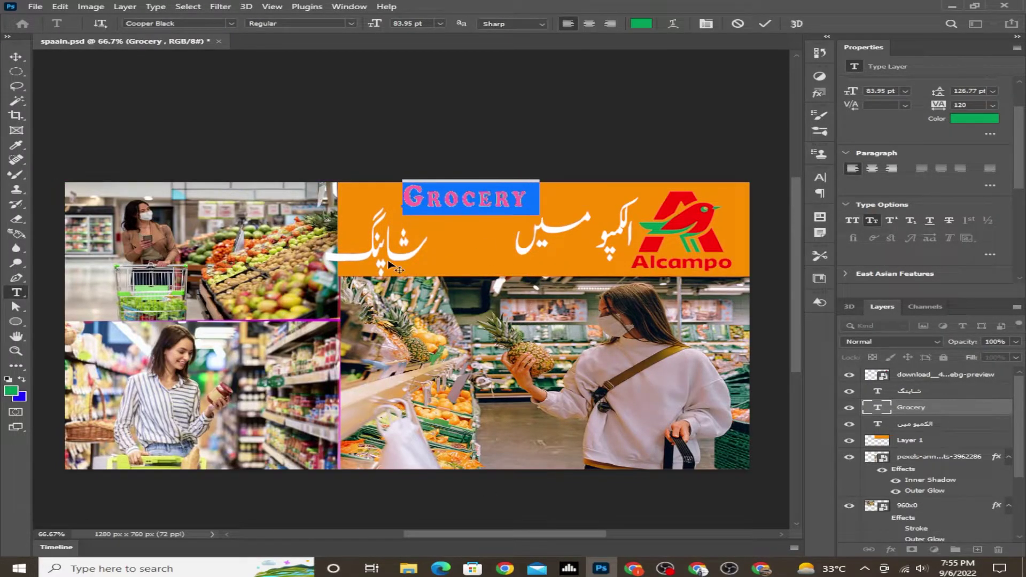
drag(390, 265, 481, 183)
click(198, 401)
- Shrink and lower the smiling-woman photo, then stretch the orange banner across the full width
key(ctrl+t)
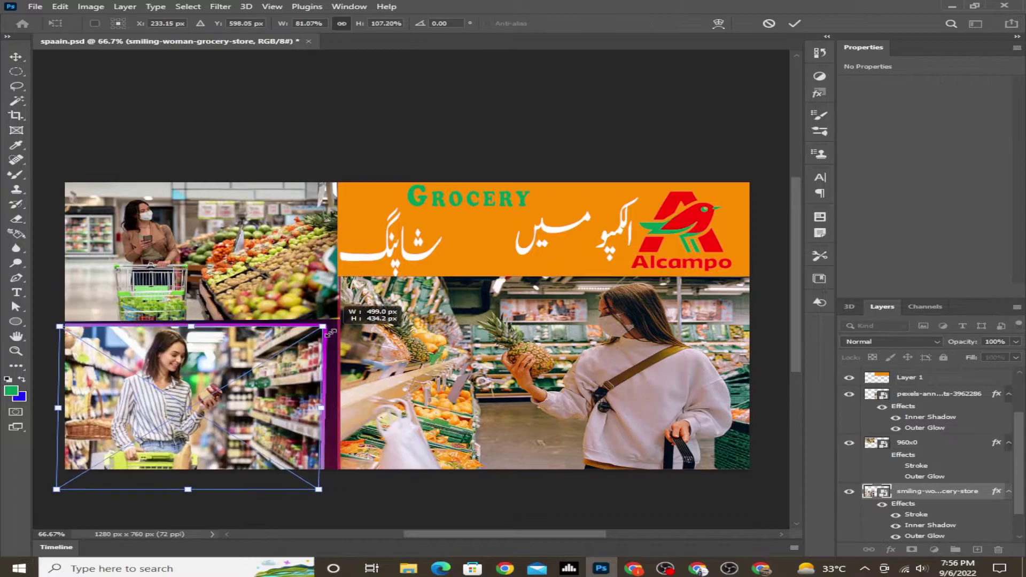
mouse_move(338, 469)
mouse_down()
mouse_move(55, 428)
mouse_move(54, 379)
mouse_up()
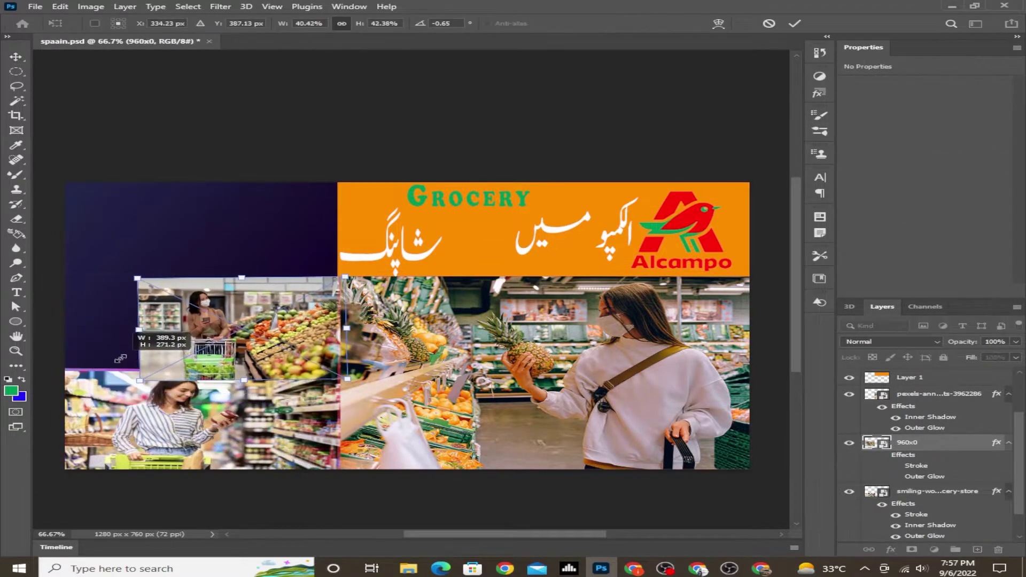
key(Return)
click(908, 424)
key(ctrl+t)
drag(337, 229, 65, 229)
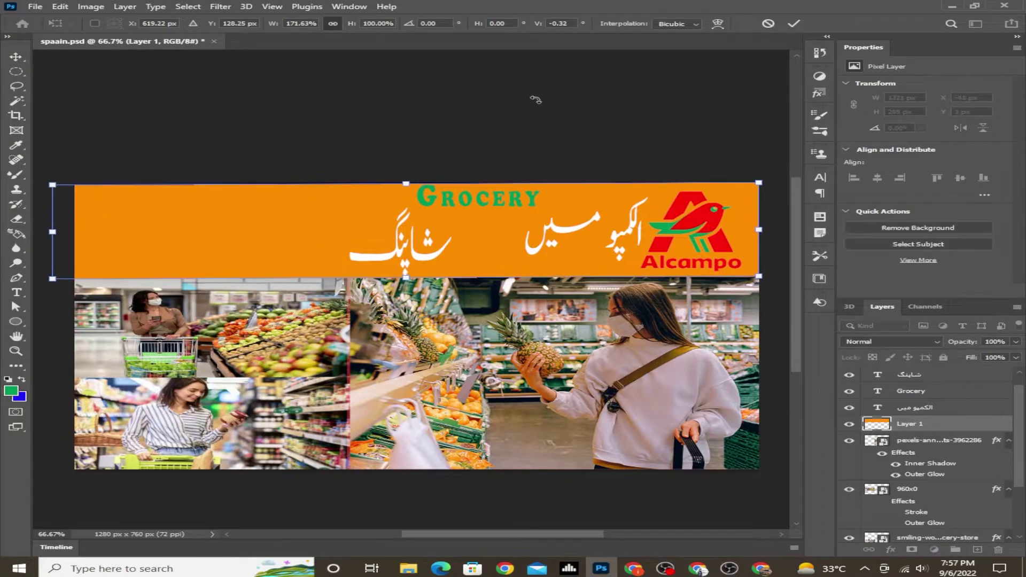
key(Return)
- Enlarge the GROCERY lettering to 228.4 pt
key(t)
click(481, 198)
key(ctrl+a)
drag(300, 266, 275, 279)
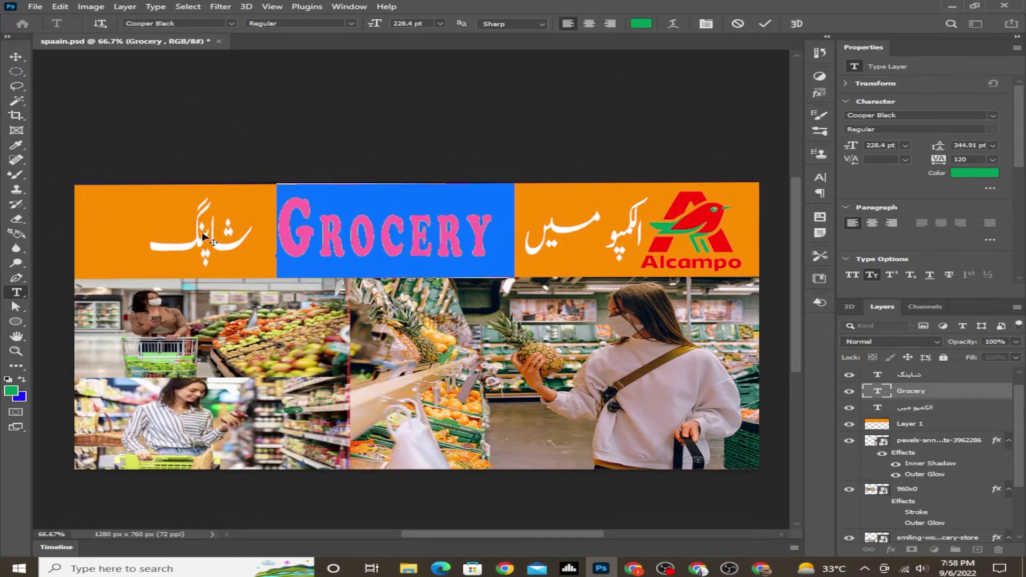
key(ctrl+Return)
- Nudge the الکمپو میں text slightly left and select all of the شاپنگ text
ctrl+click(247, 202)
key(ctrl+t)
drag(538, 237, 532, 237)
key(t)
click(266, 204)
key(ctrl+a)
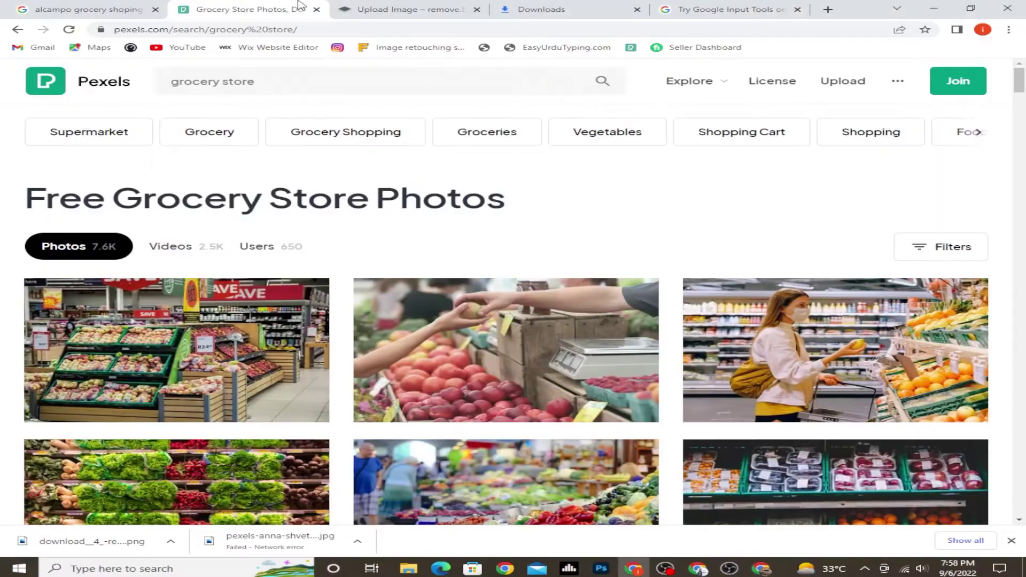
- Search Pexels for 'shopping cycle' and Google Images for 'trally logo', previewing a vegetable cart logo
click(235, 83)
text(shopping cycle)
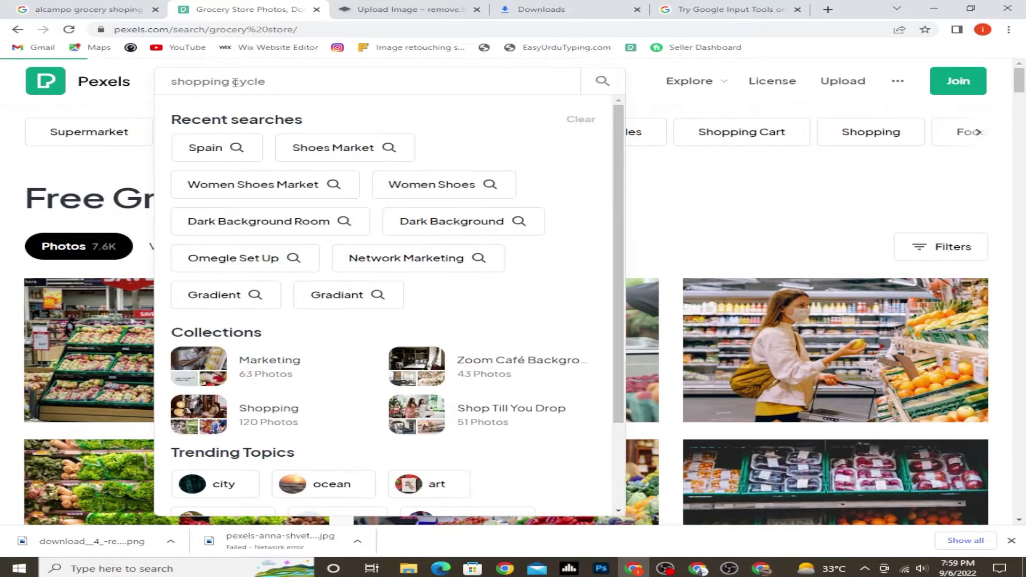
key(Return)
key(ctrl+shift+Tab)
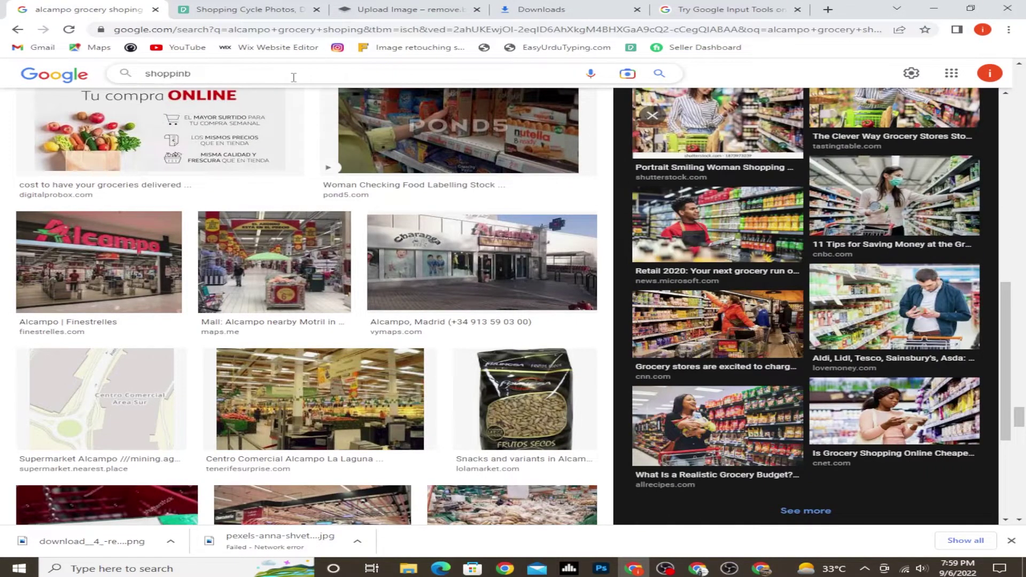
text(trally logo)
key(Return)
click(831, 191)
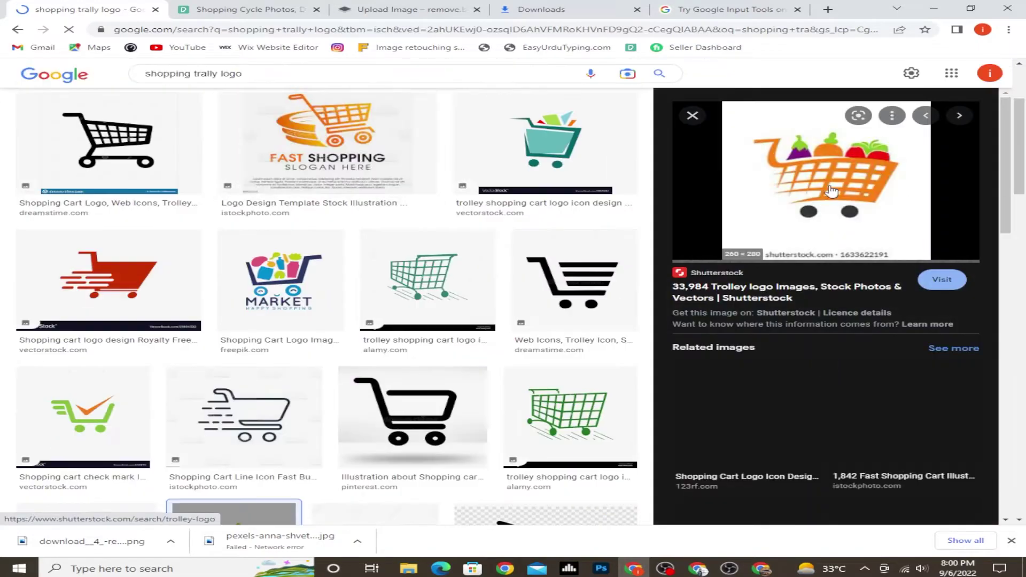
- Search for cart logo png images and download the black transparent cart image
key(ctrl+Tab)
double_click(235, 81)
text(trarlu)
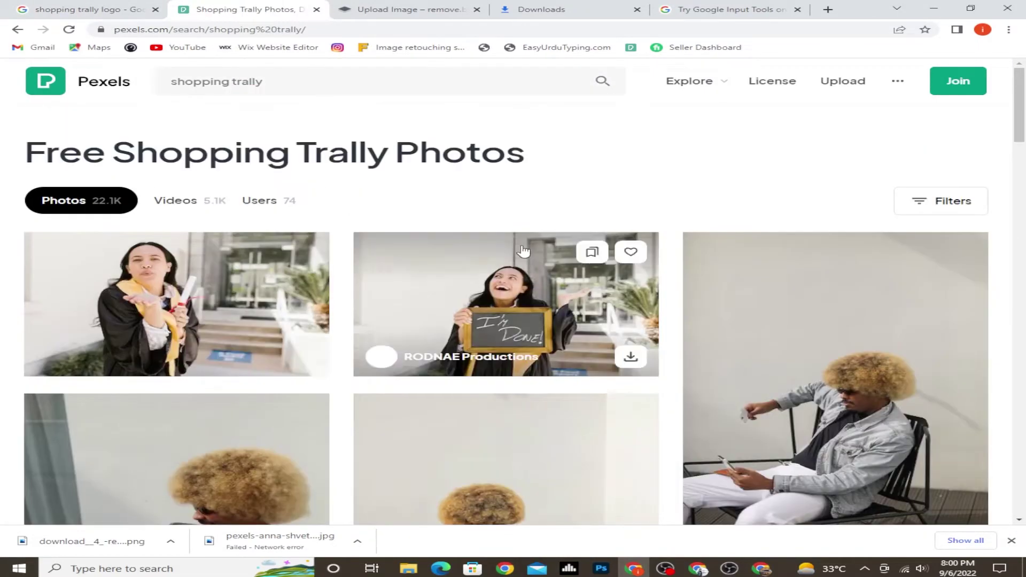
scroll(788, 243, down, 5)
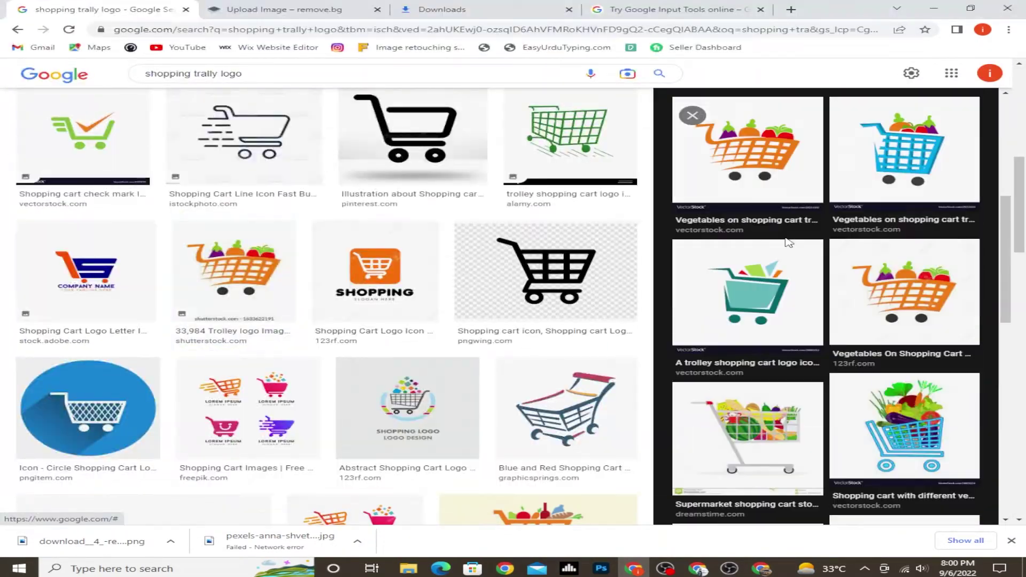
scroll(788, 243, down, 5)
scroll(788, 244, down, 5)
scroll(796, 407, down, 5)
click(759, 434)
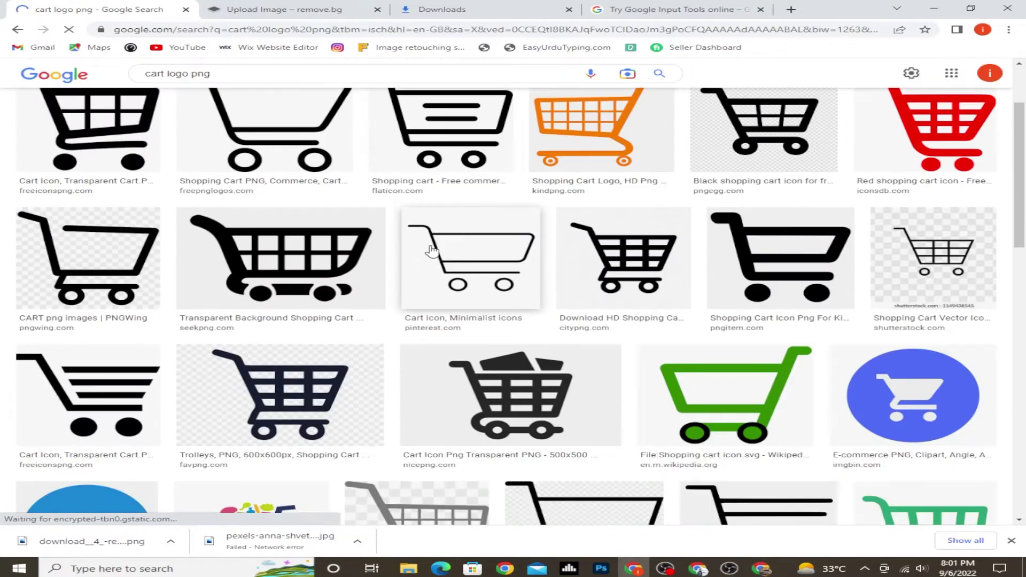
scroll(492, 214, down, 4)
scroll(492, 214, down, 5)
click(491, 108)
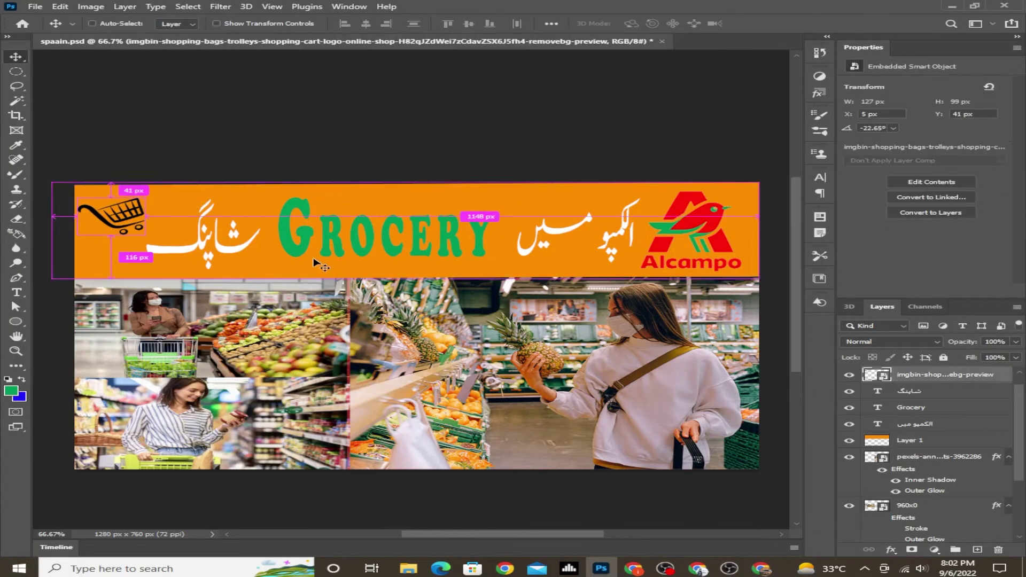
- Open Photoshop's File menu to save the banner
click(35, 7)
mouse_move(59, 193)
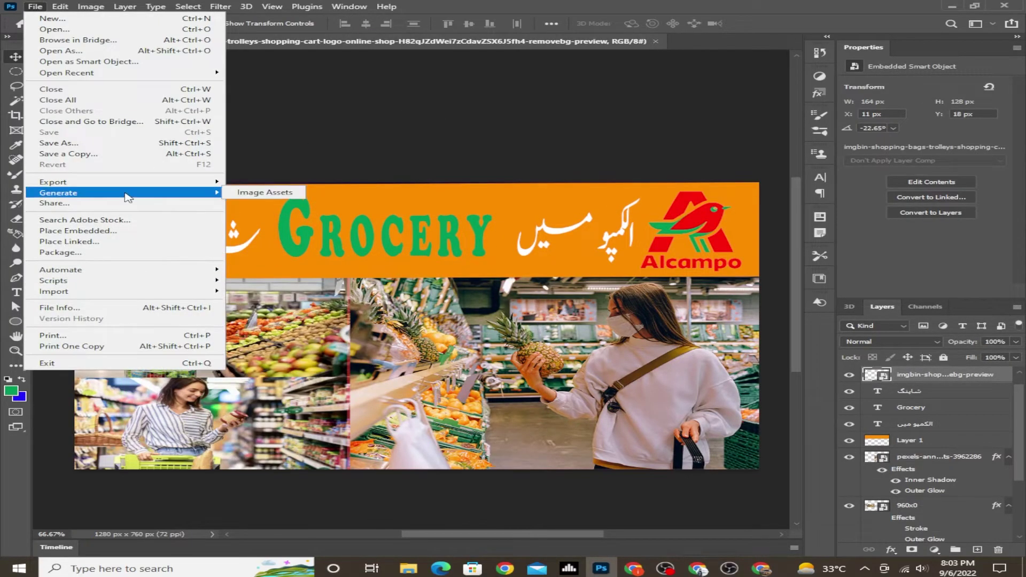